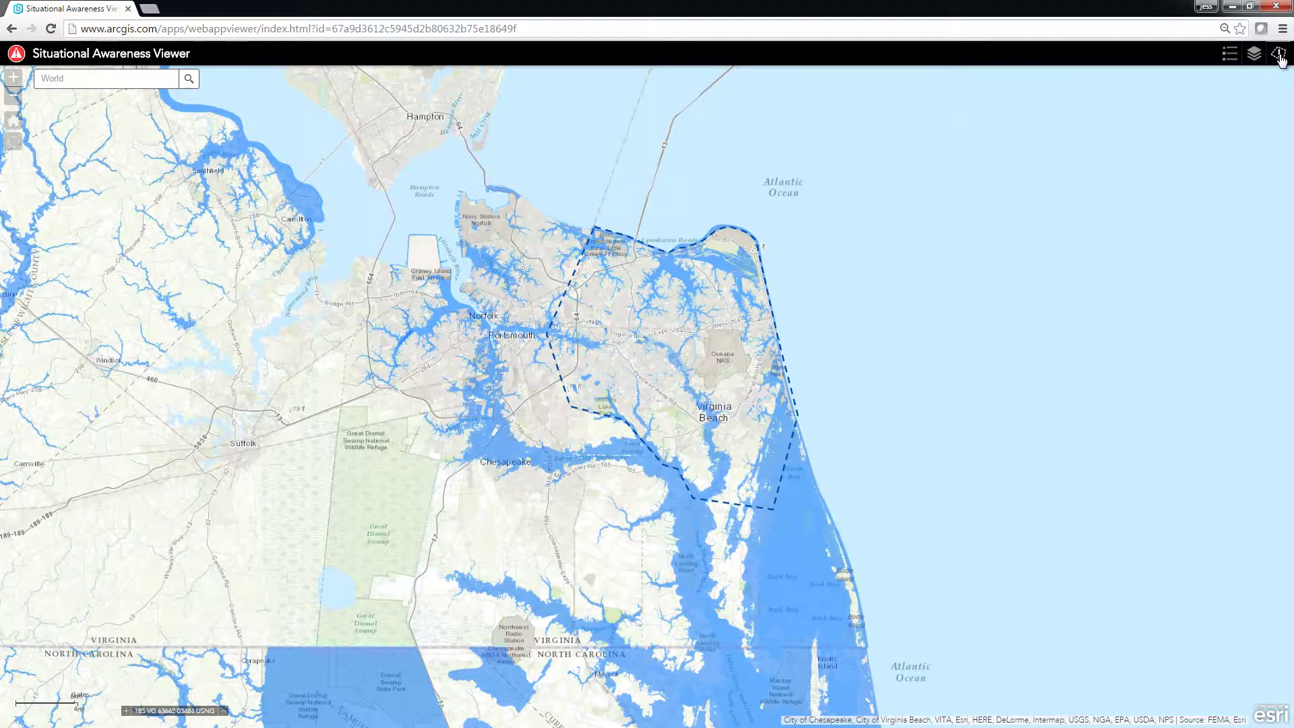
- Set the dashed Virginia Beach polygon as the incident location
left_click(1279, 55)
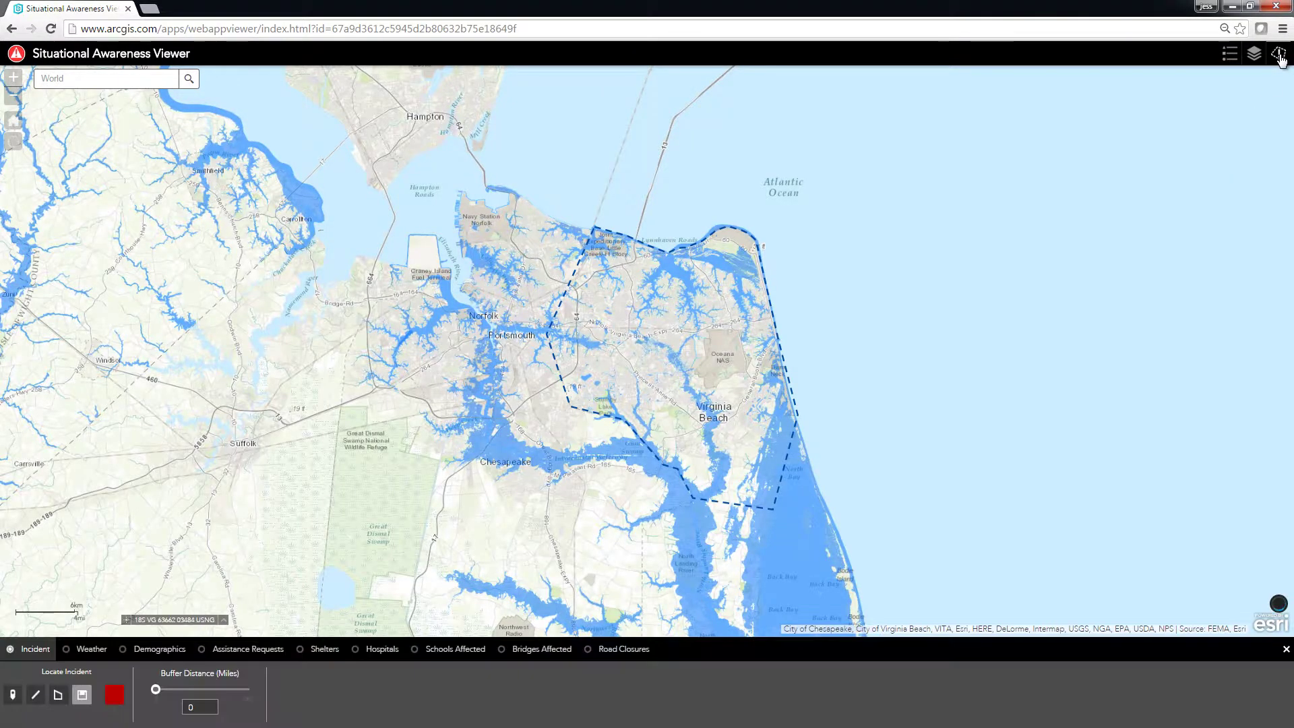
left_click(744, 351)
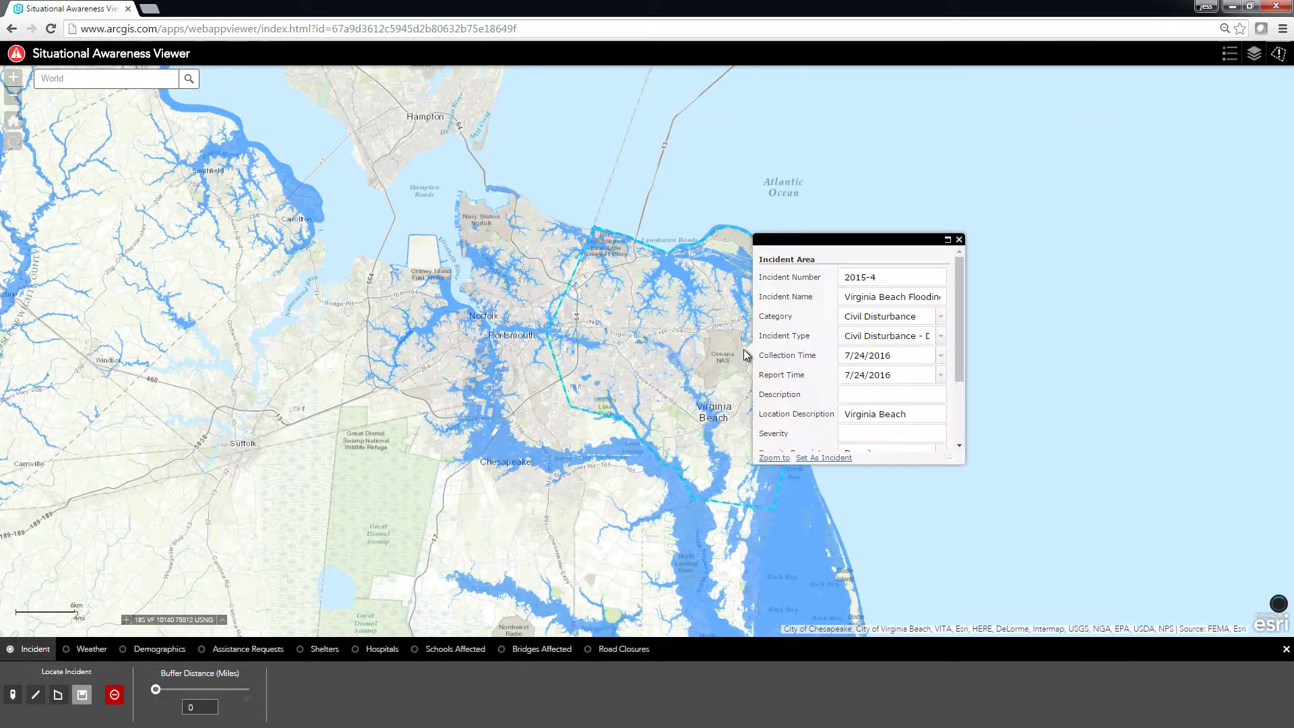
left_click(804, 459)
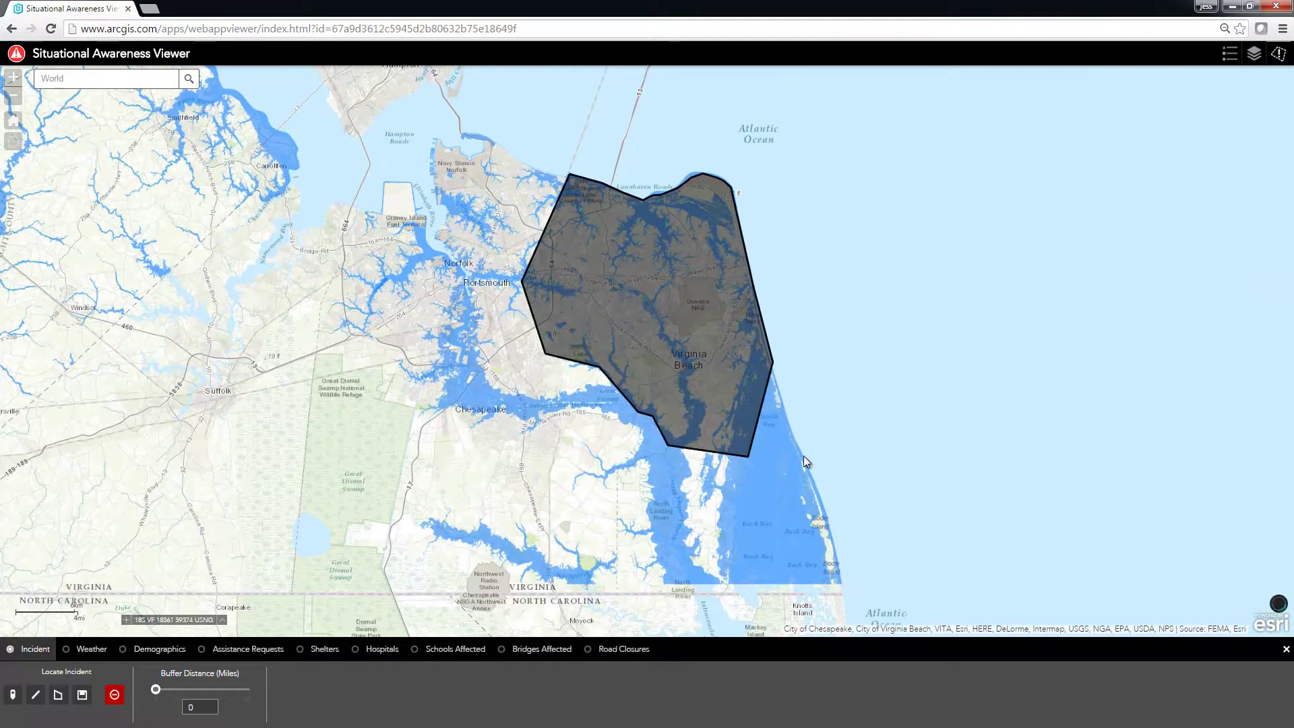
- Review the incident's demographics, assistance requests, shelters, hospitals, schools, bridges and road closures
left_click(167, 651)
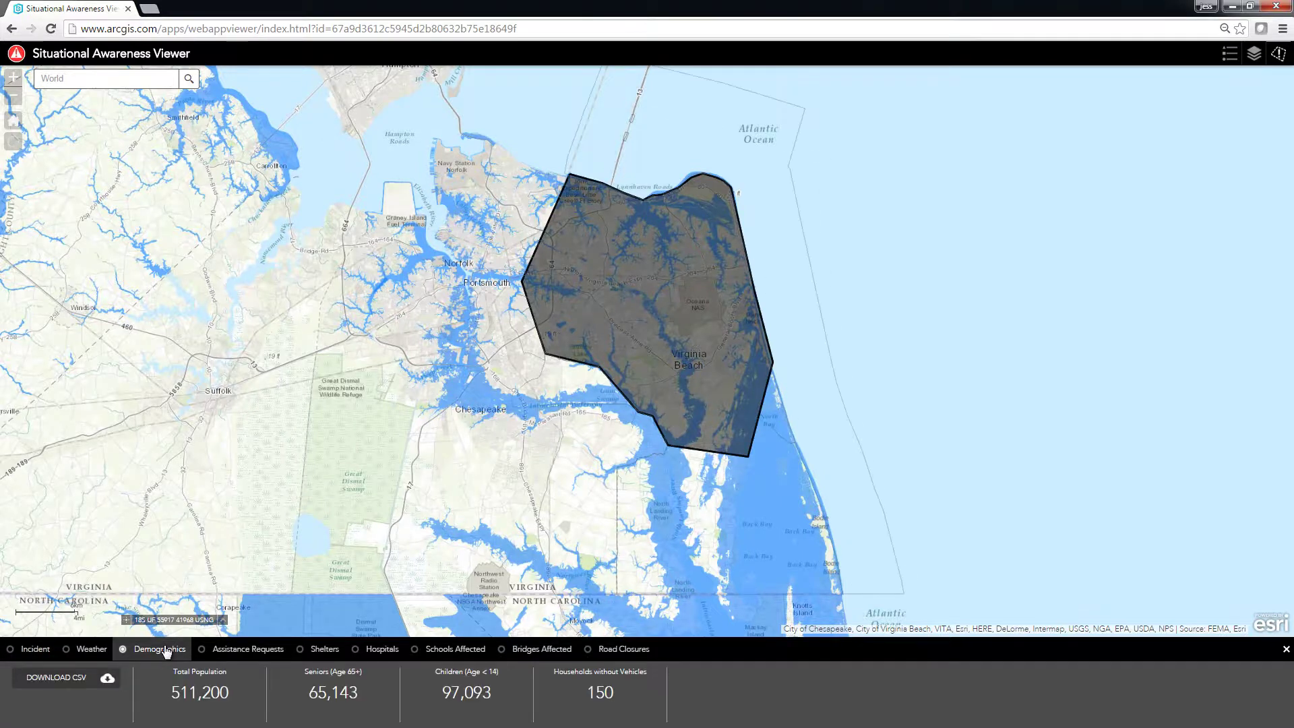
left_click(246, 653)
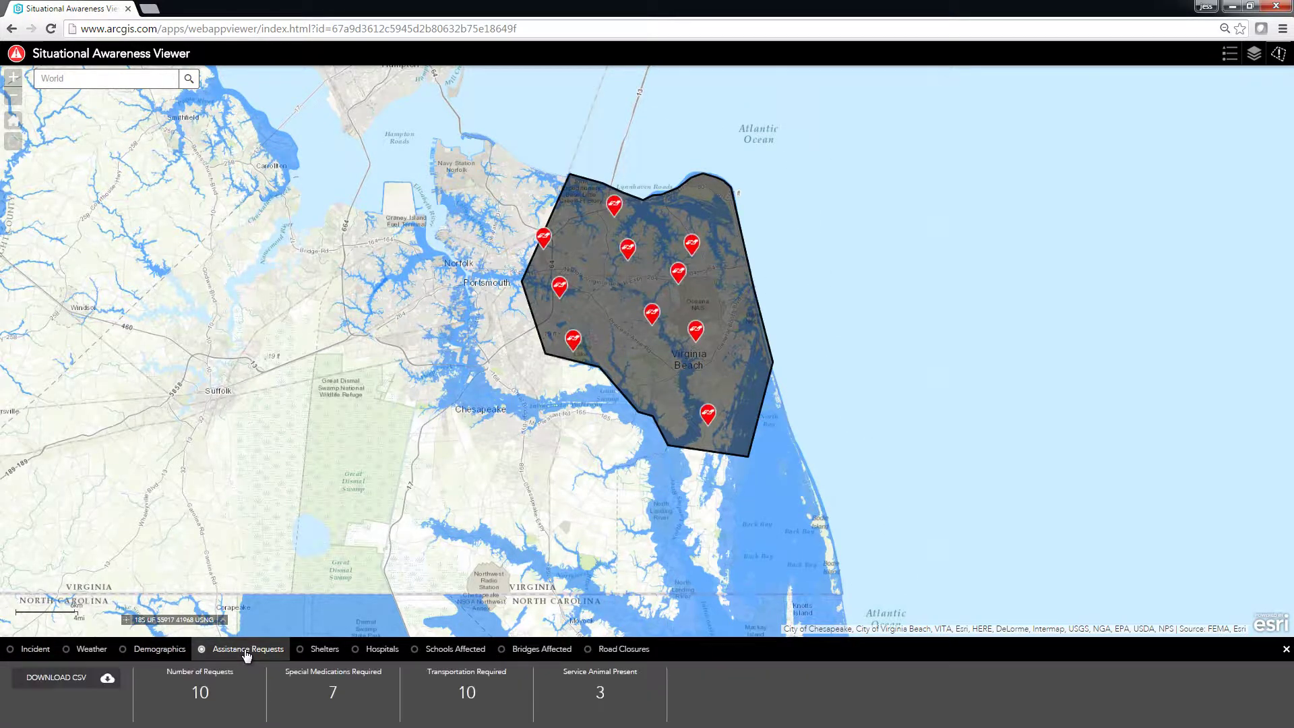
left_click(324, 651)
left_click(370, 651)
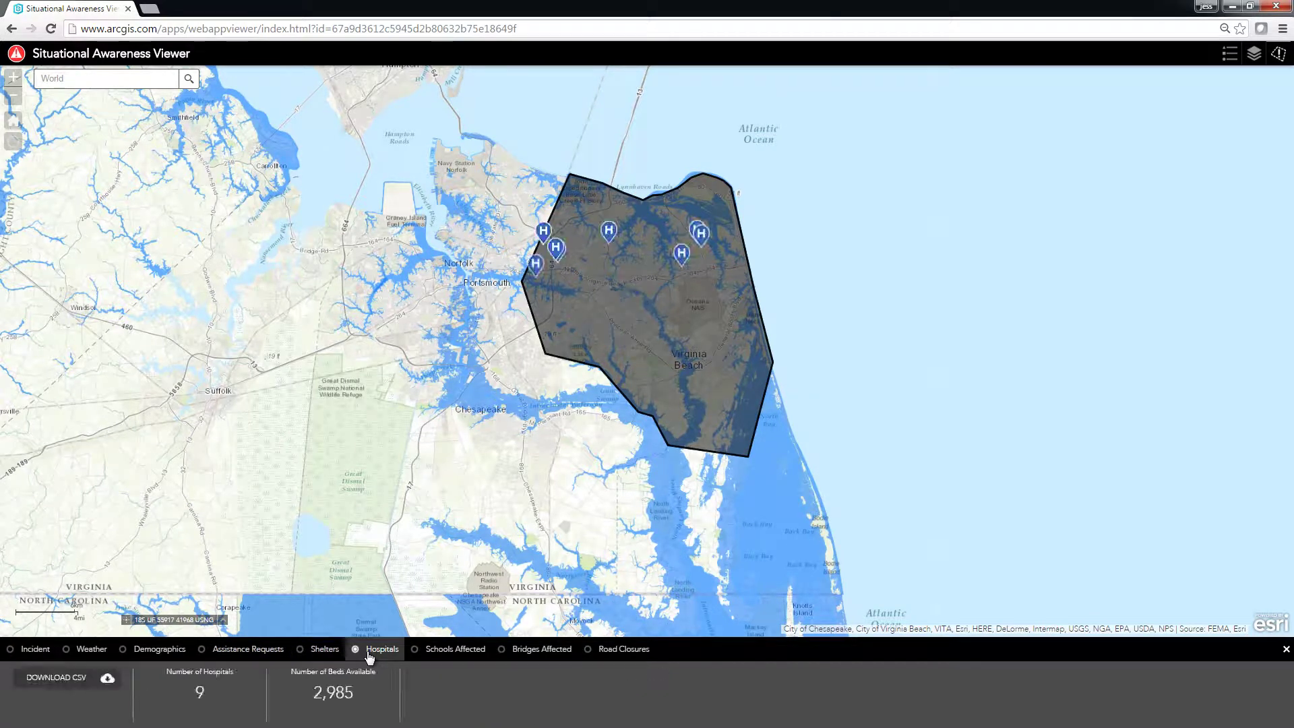
left_click(438, 655)
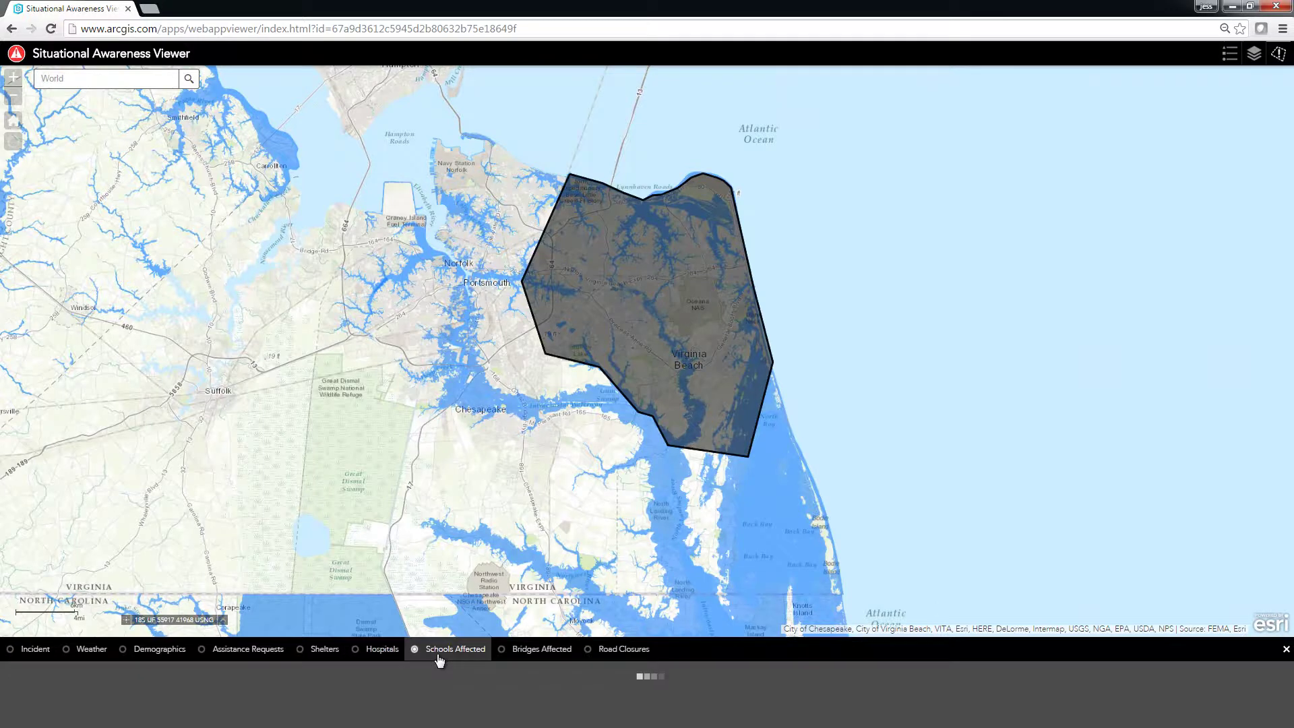
left_click(533, 656)
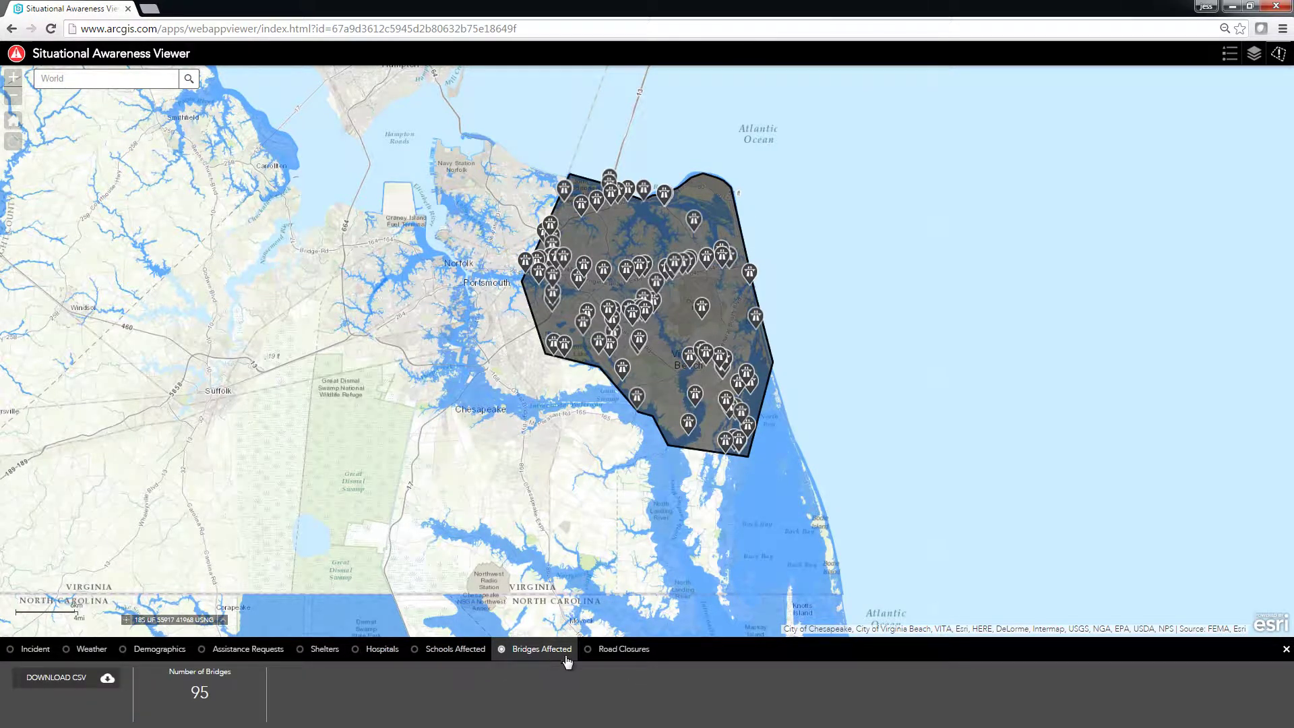
left_click(604, 660)
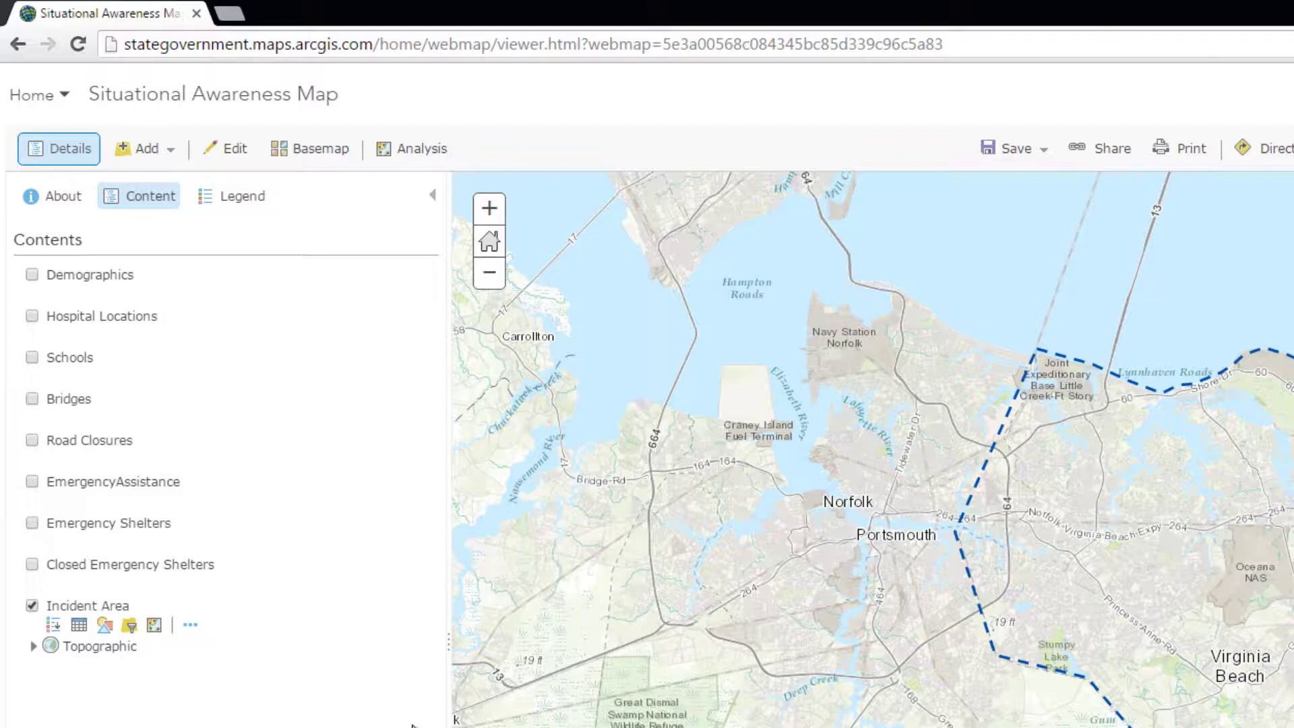
- Preview the GLENWOOD ELEM. school on the Schools layer, turn the layer off, and bring up sharing
left_click(32, 358)
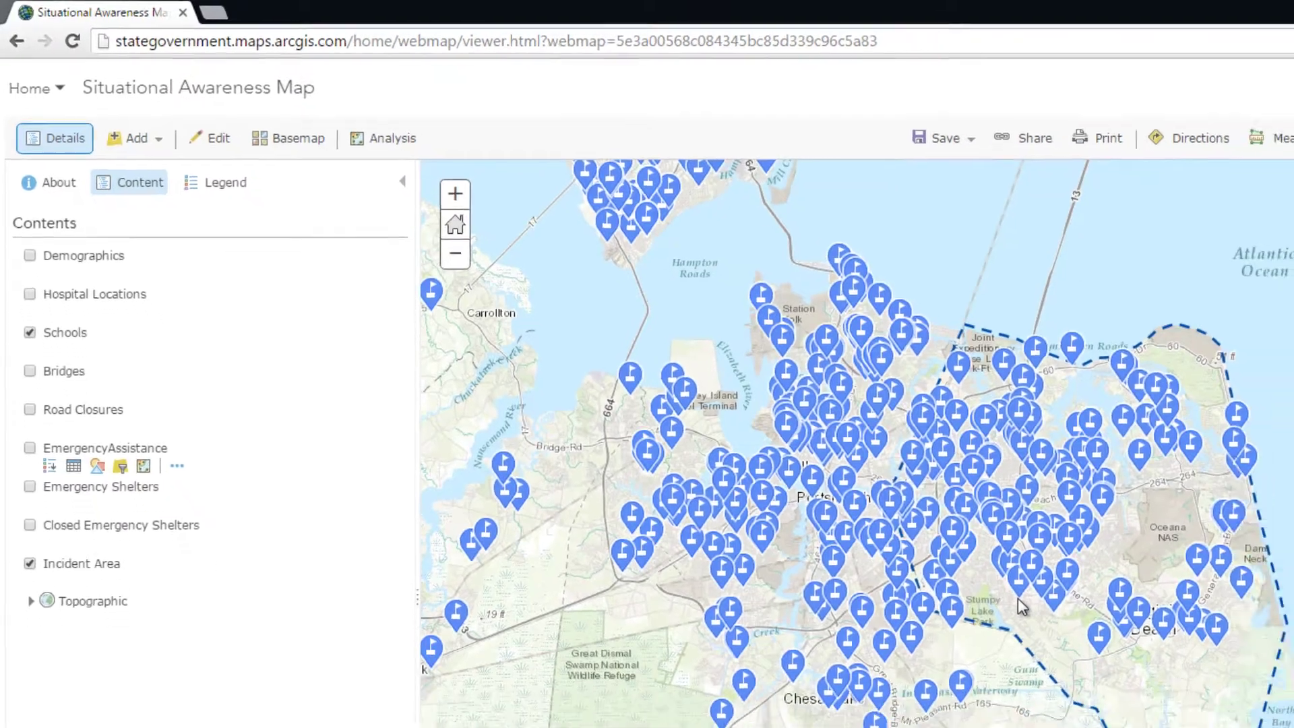
left_click(1096, 650)
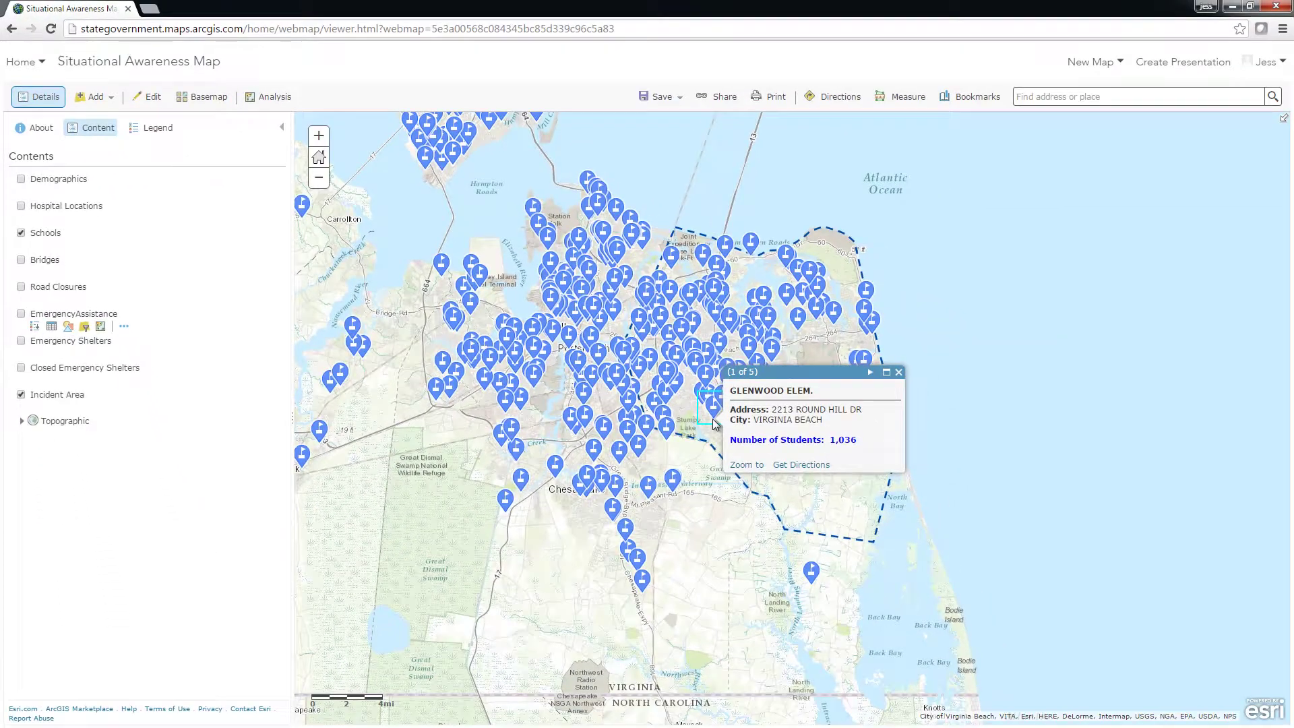
left_click(898, 372)
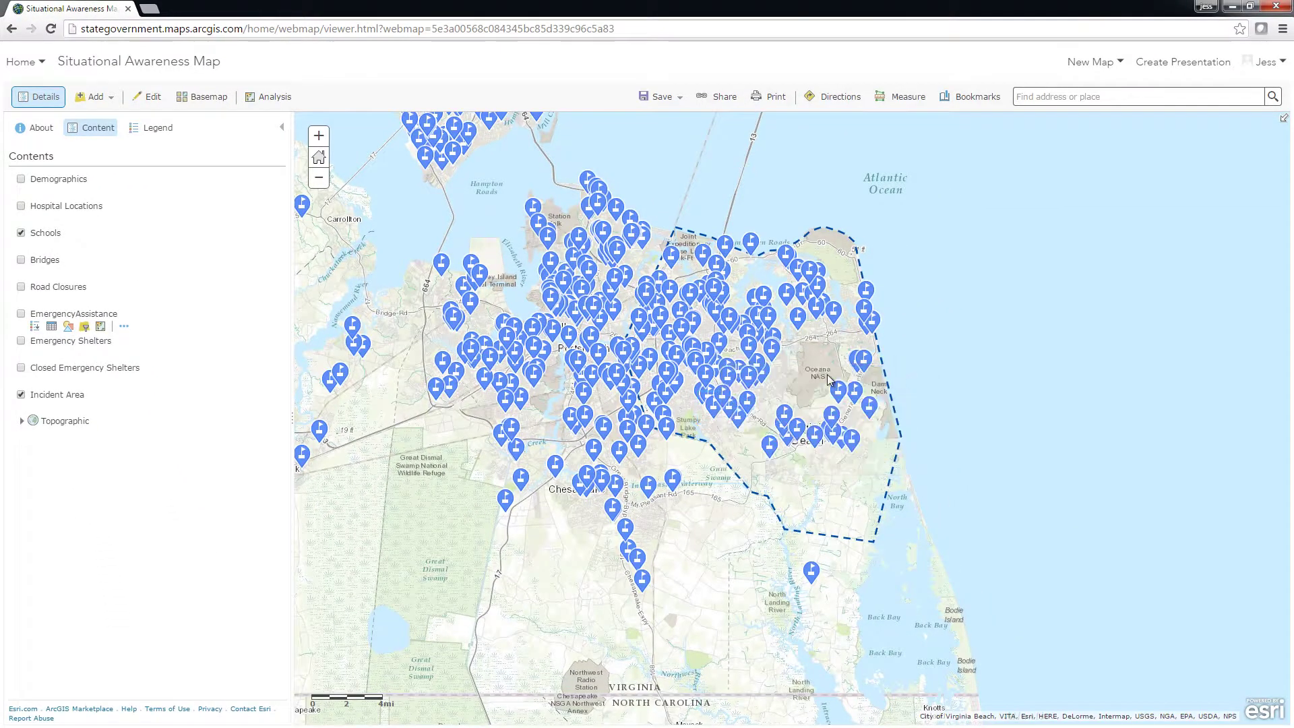
left_click(22, 234)
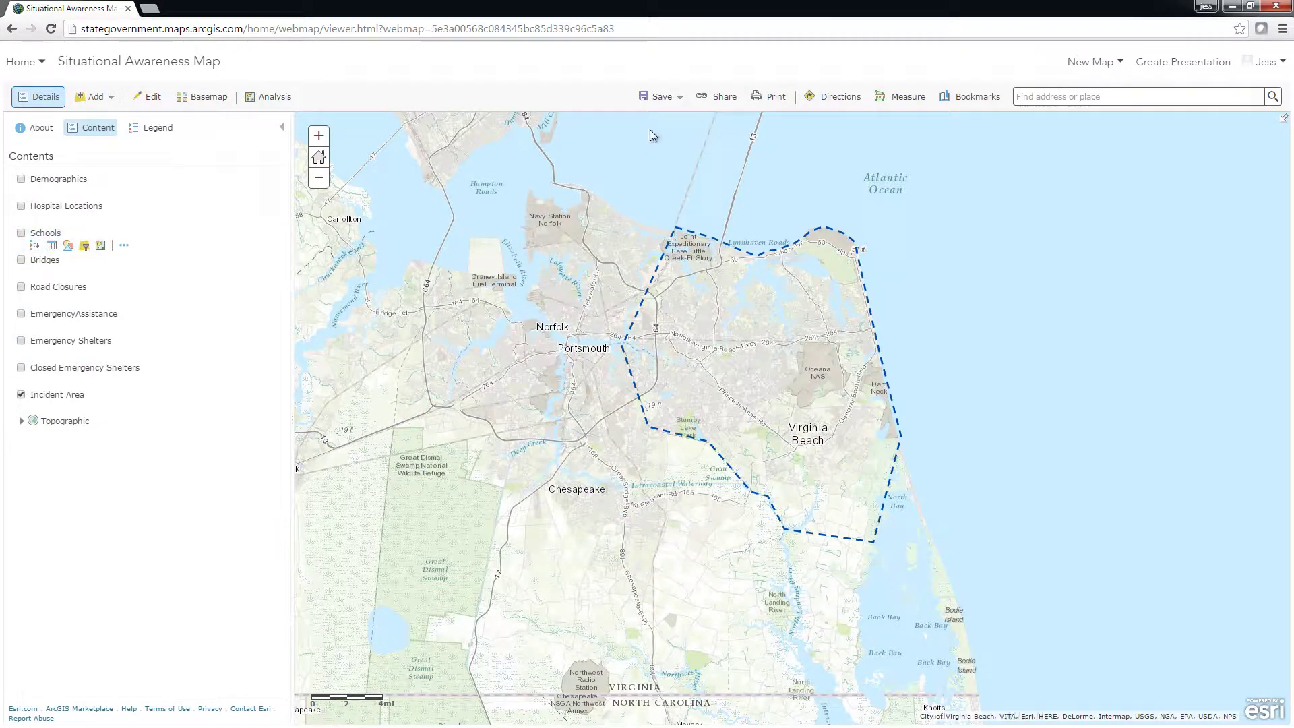
left_click(720, 96)
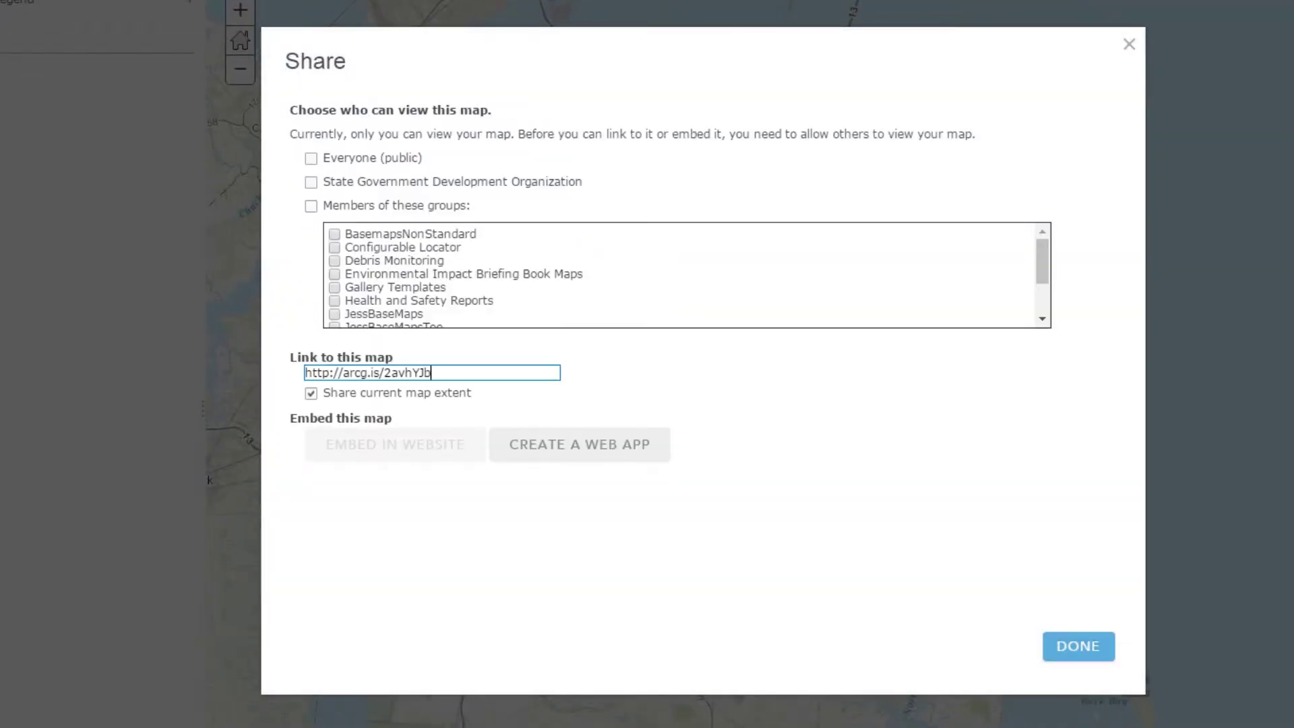
- Create a Web AppBuilder app titled 'Situational Awareness Viewer' with the pasted hazard-impact summary
left_click(646, 453)
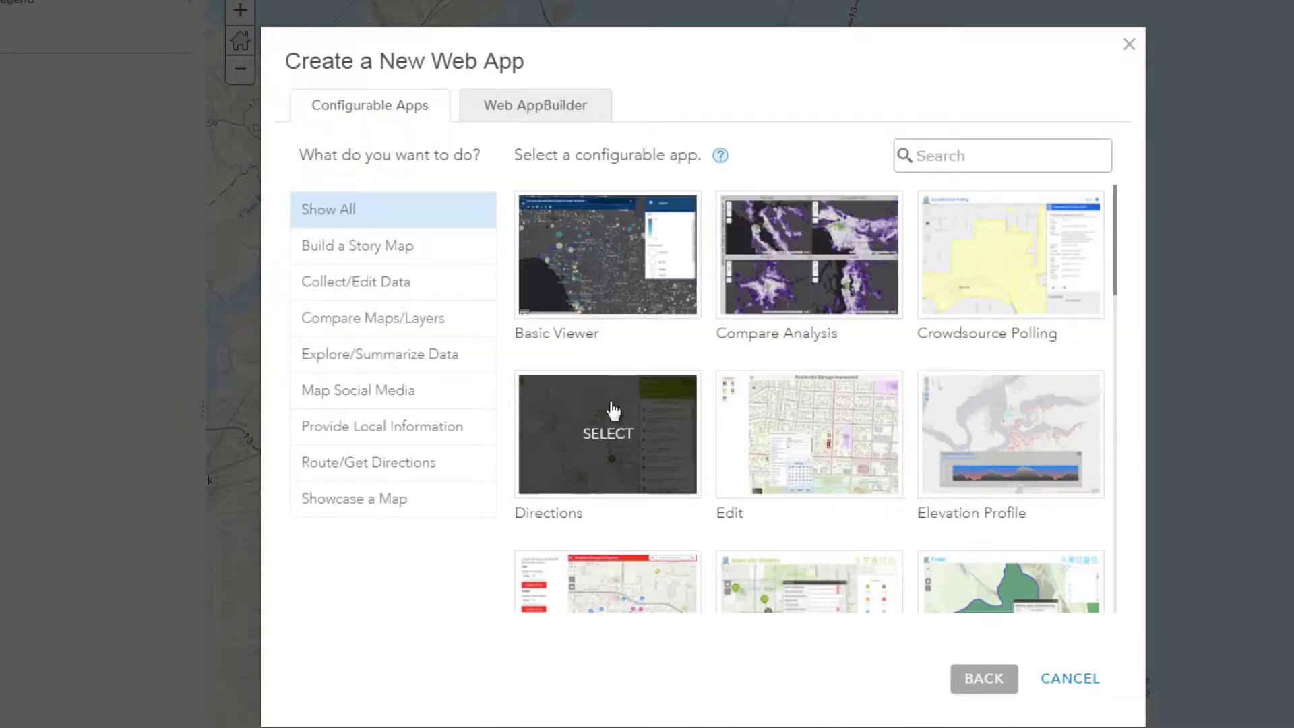
left_click(533, 119)
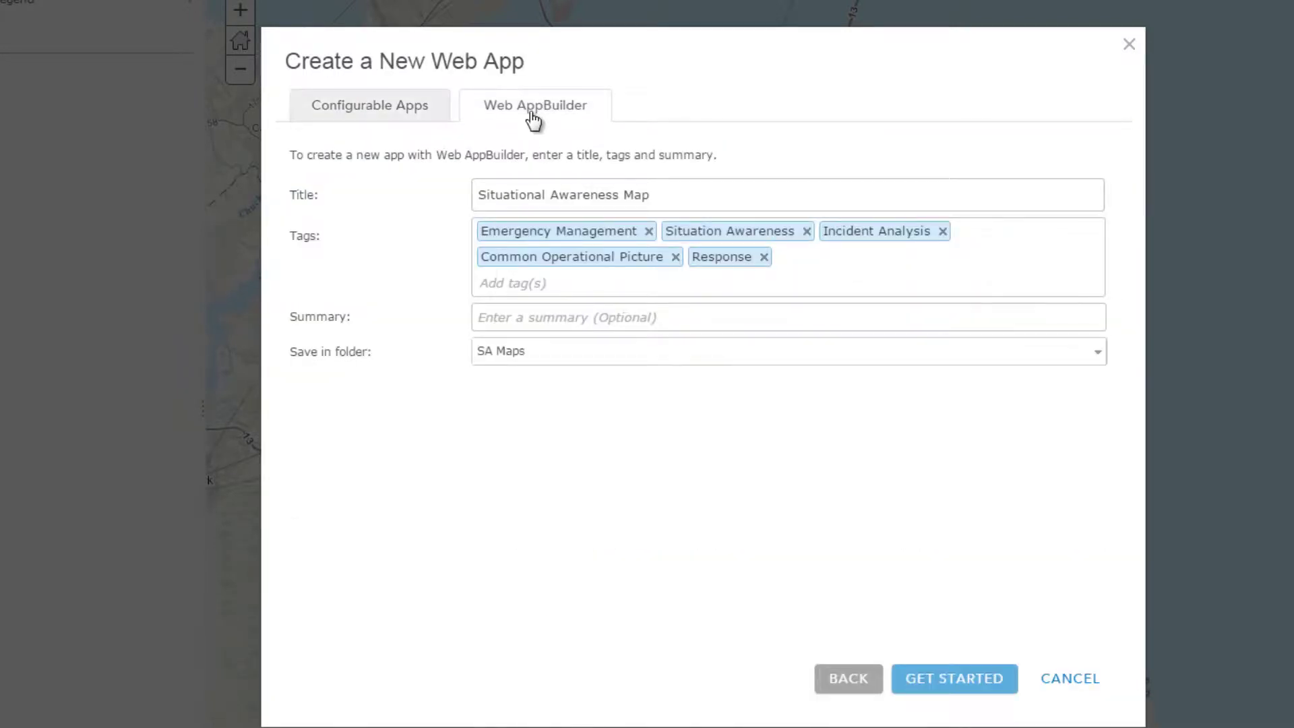
left_click_drag(623, 194, 661, 197)
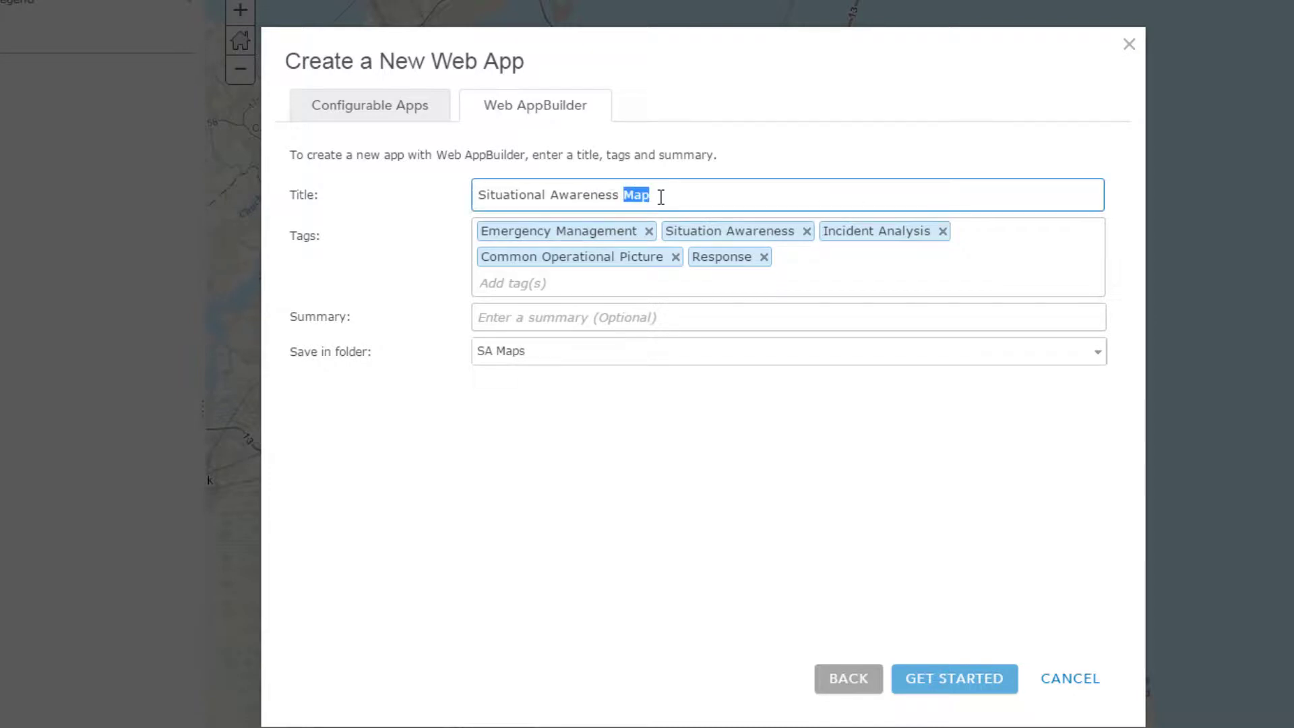
type("Viewer")
left_click(669, 317)
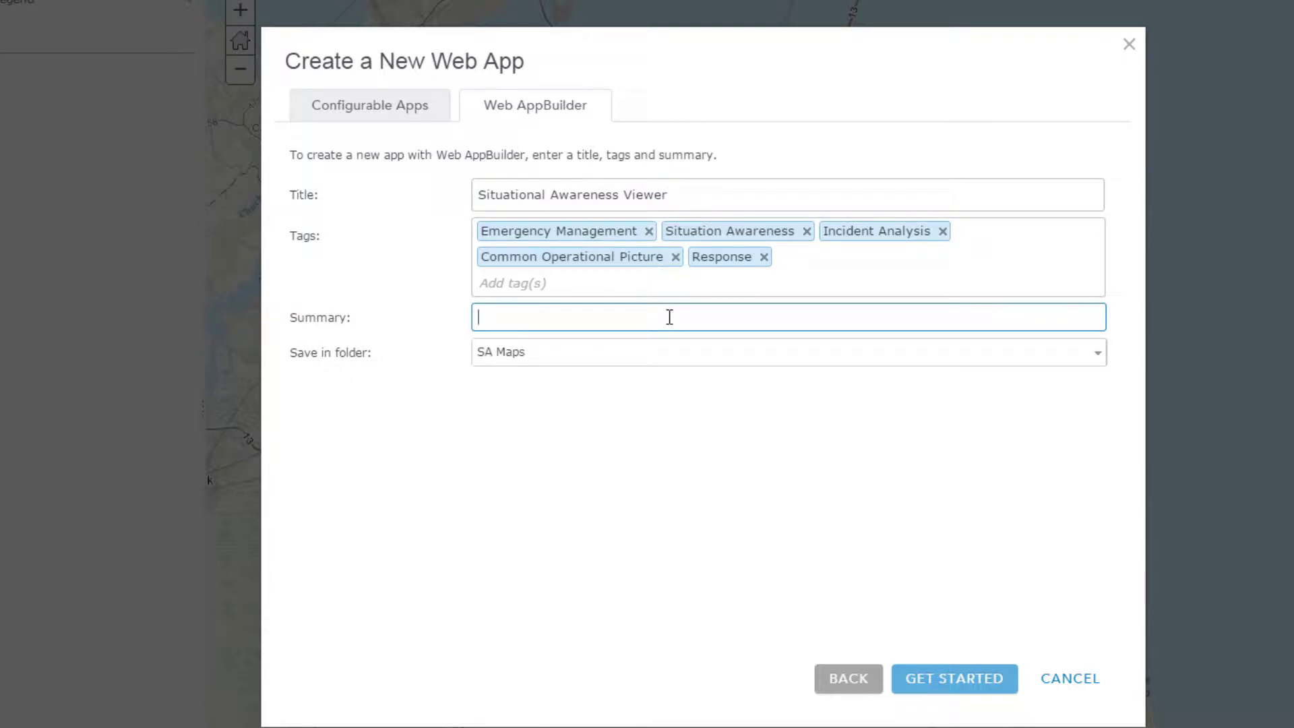
type("This app will analyze demographics, facilities, and infrastructure to assist with understanding the impact of a hazard or threat.")
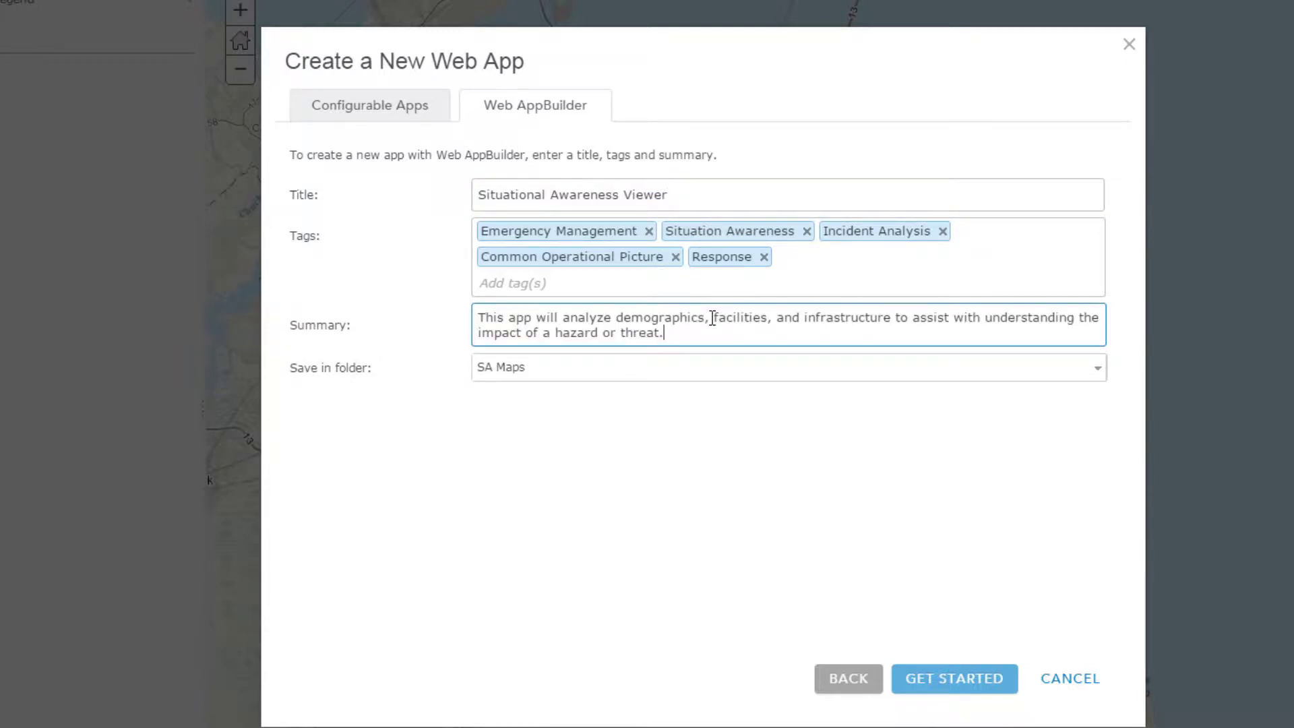
left_click(954, 679)
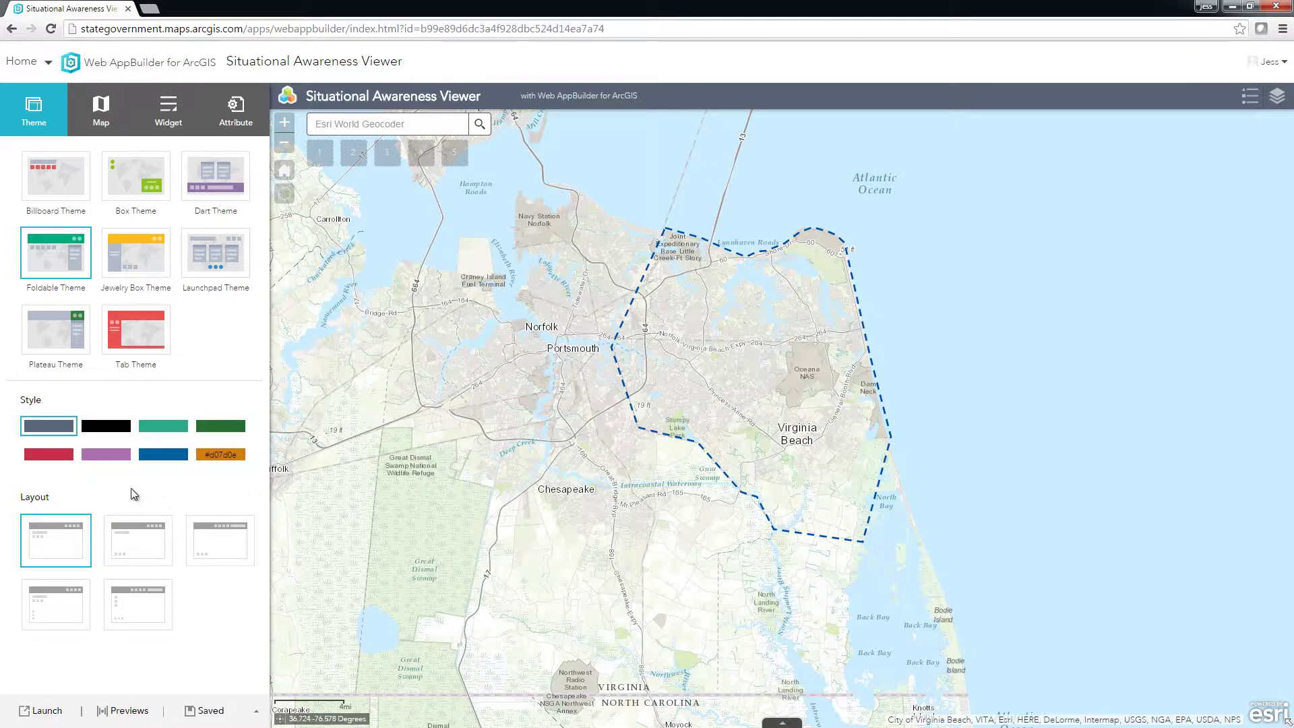
- Apply the black theme style to the app header and show the map settings
left_click(127, 430)
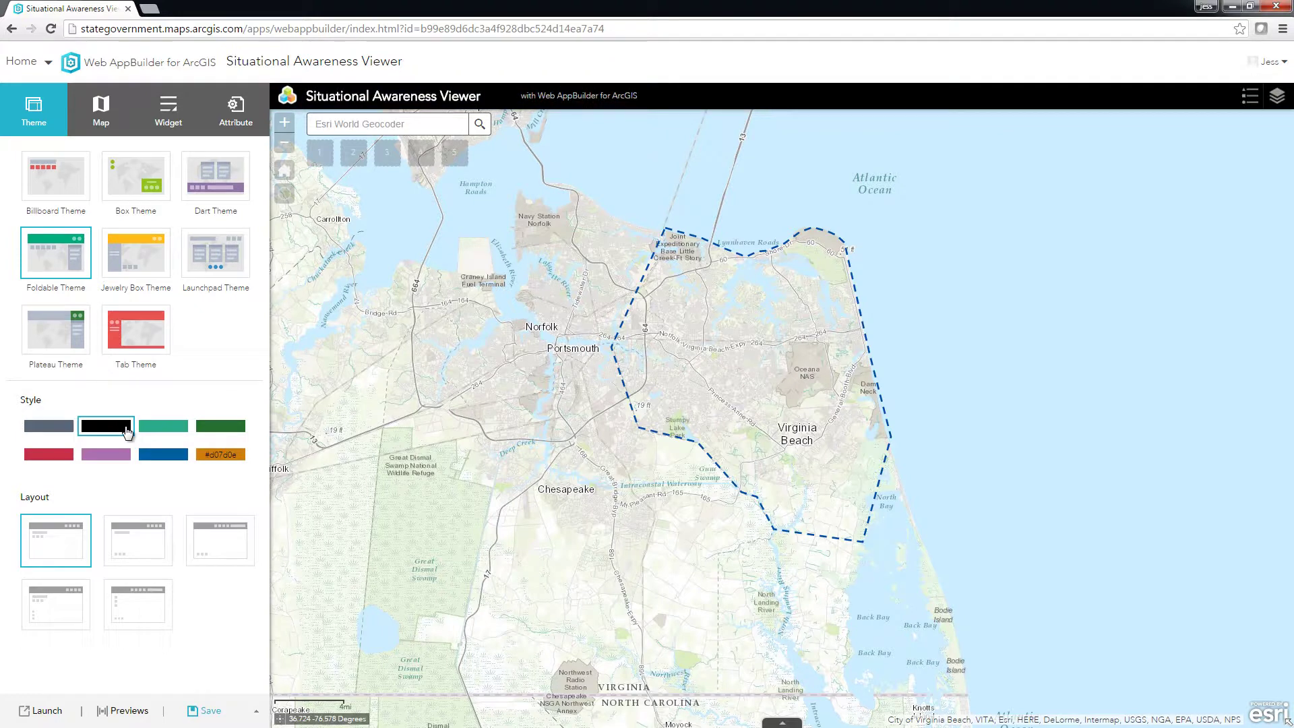
left_click(109, 127)
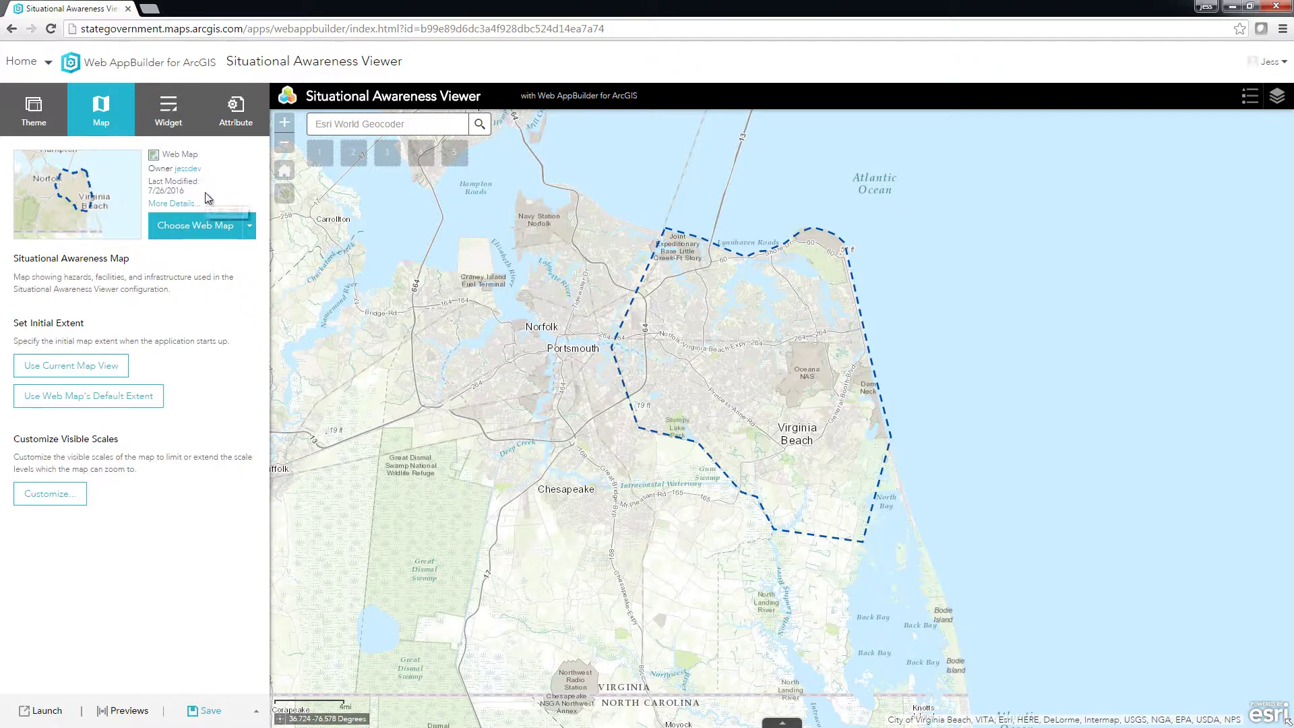
- Set the app logo to SituationalAwarenessLogo.png
left_click(243, 128)
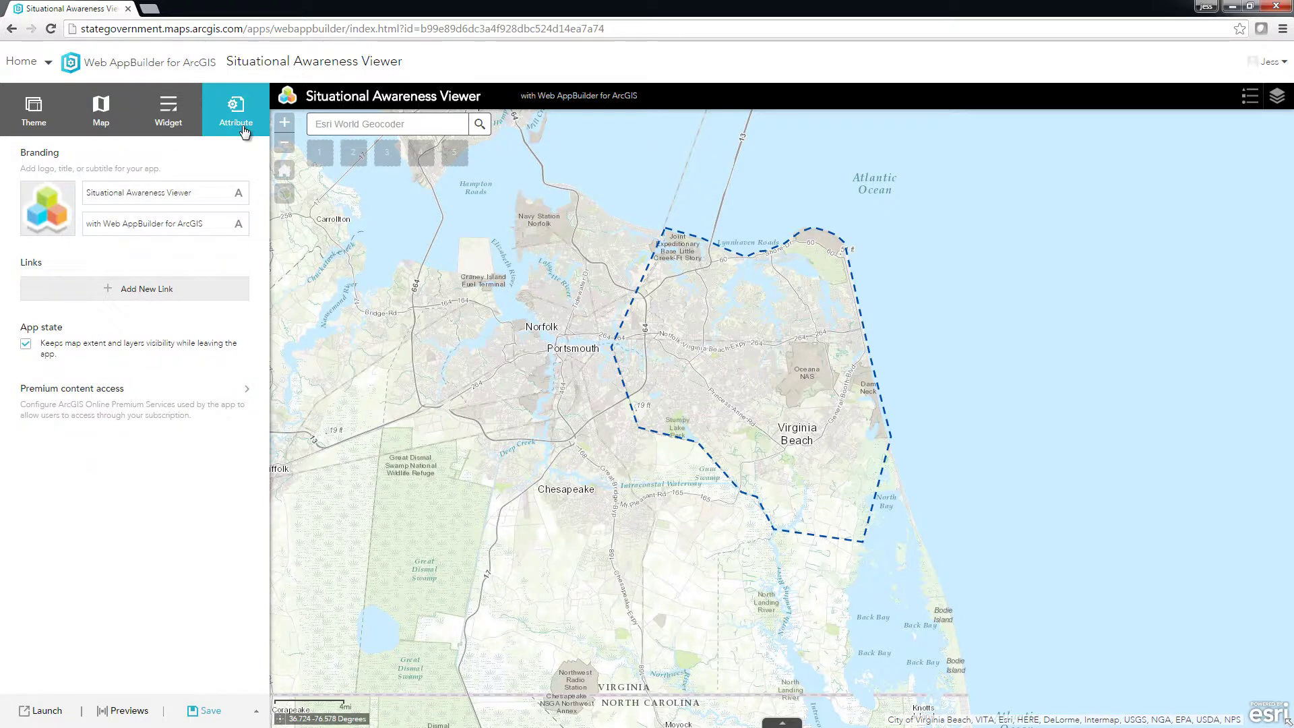
left_click(66, 228)
left_click(163, 124)
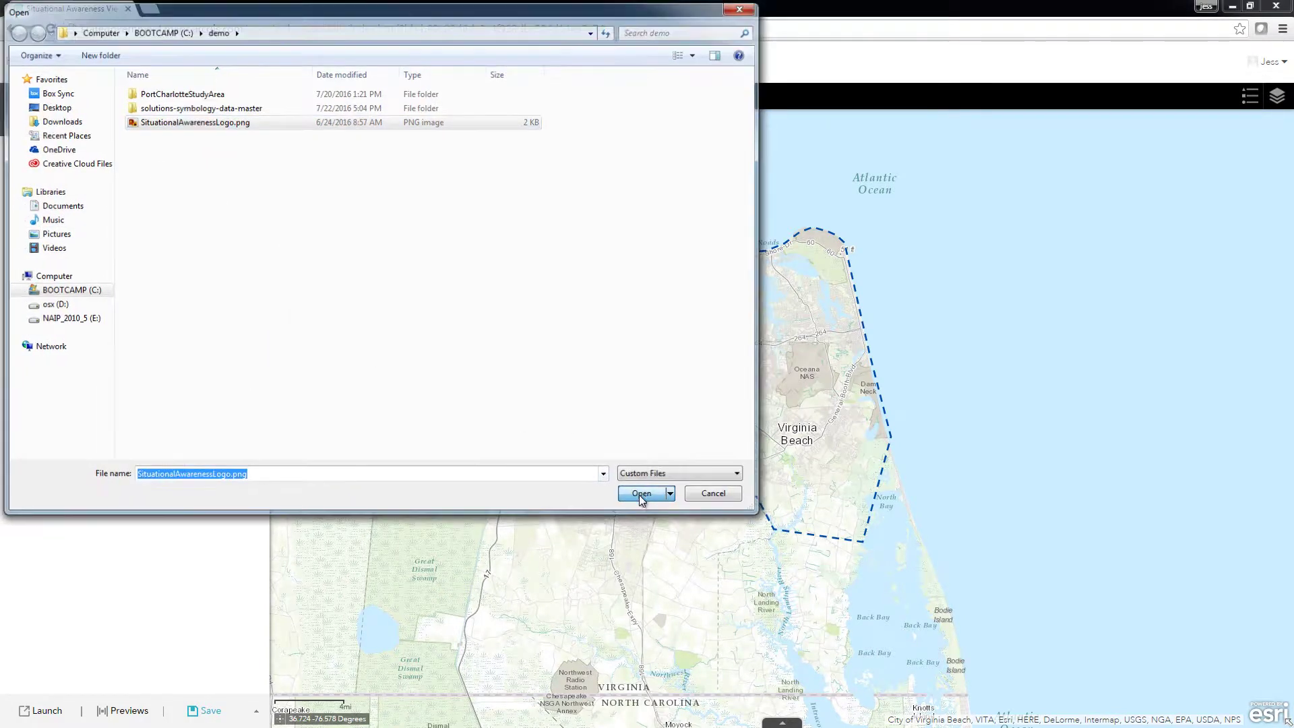
left_click(639, 495)
- Clear the default subtitle text from the app header
left_click(173, 224)
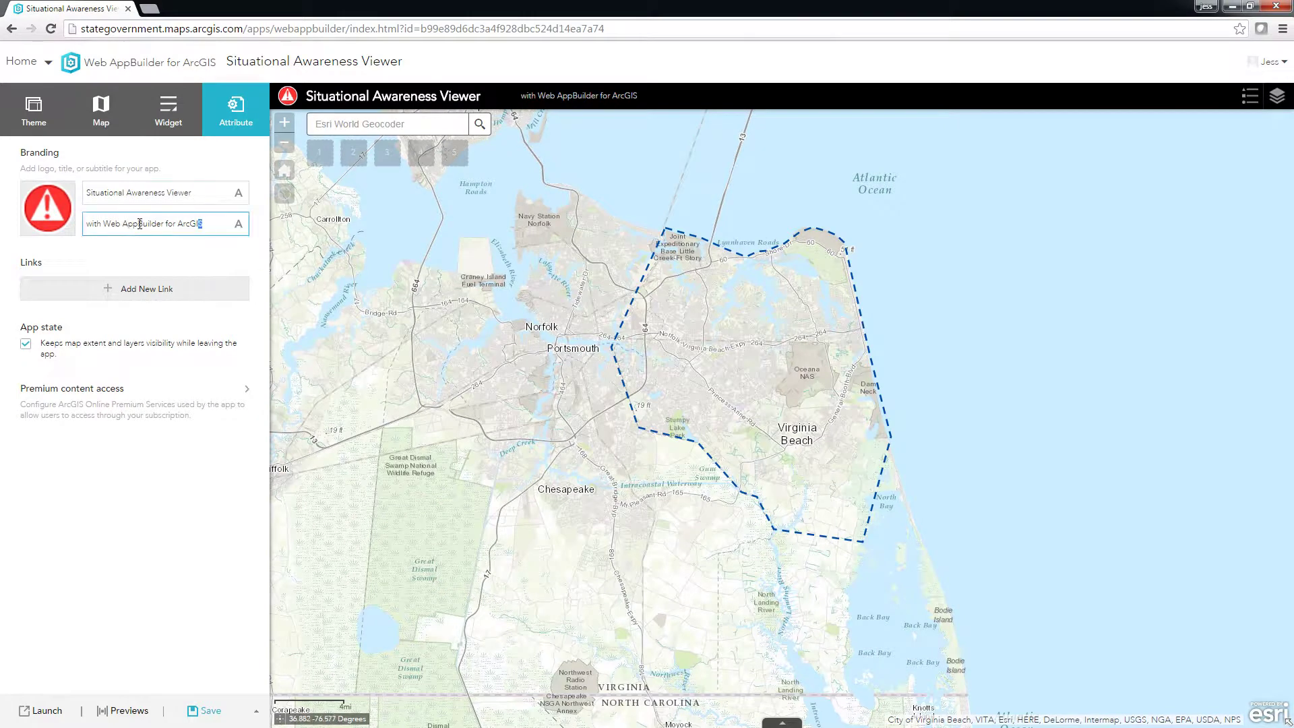
key("ctrl+a")
key("BackSpace")
left_click(174, 472)
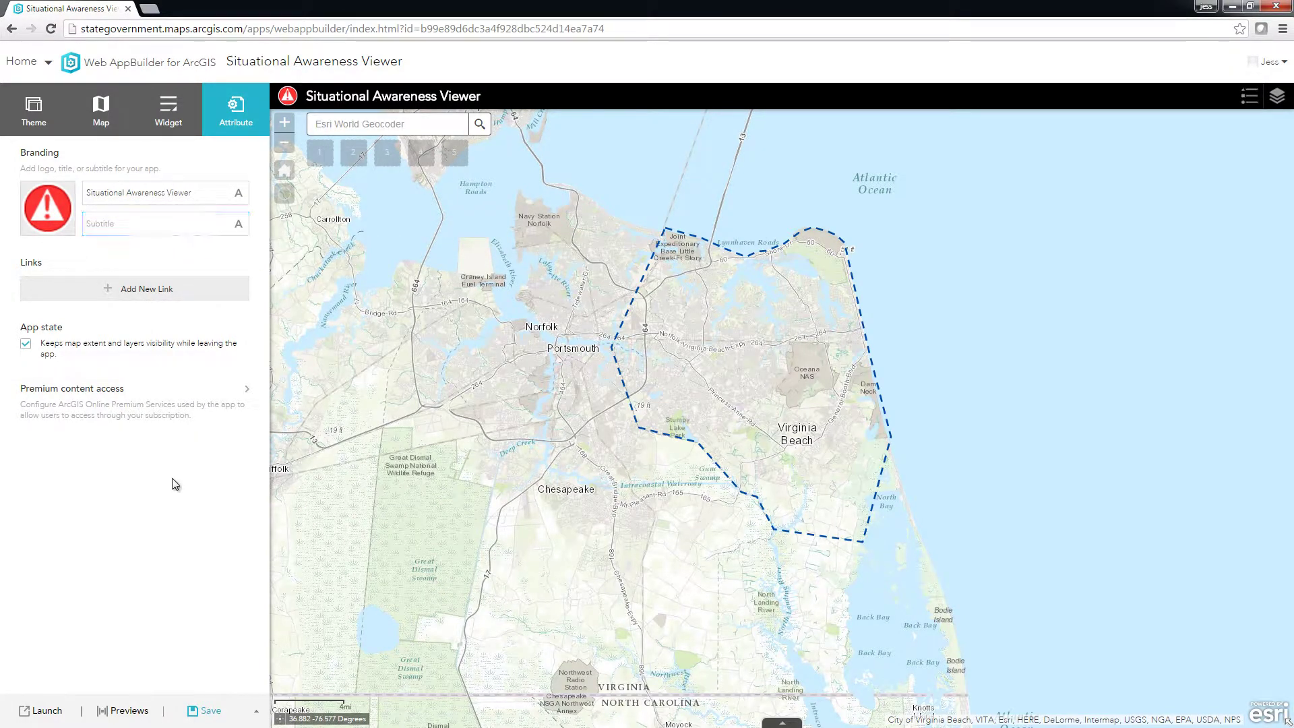
- Hide the Attribute Table widget and list the Header Controller's widgets
left_click(159, 120)
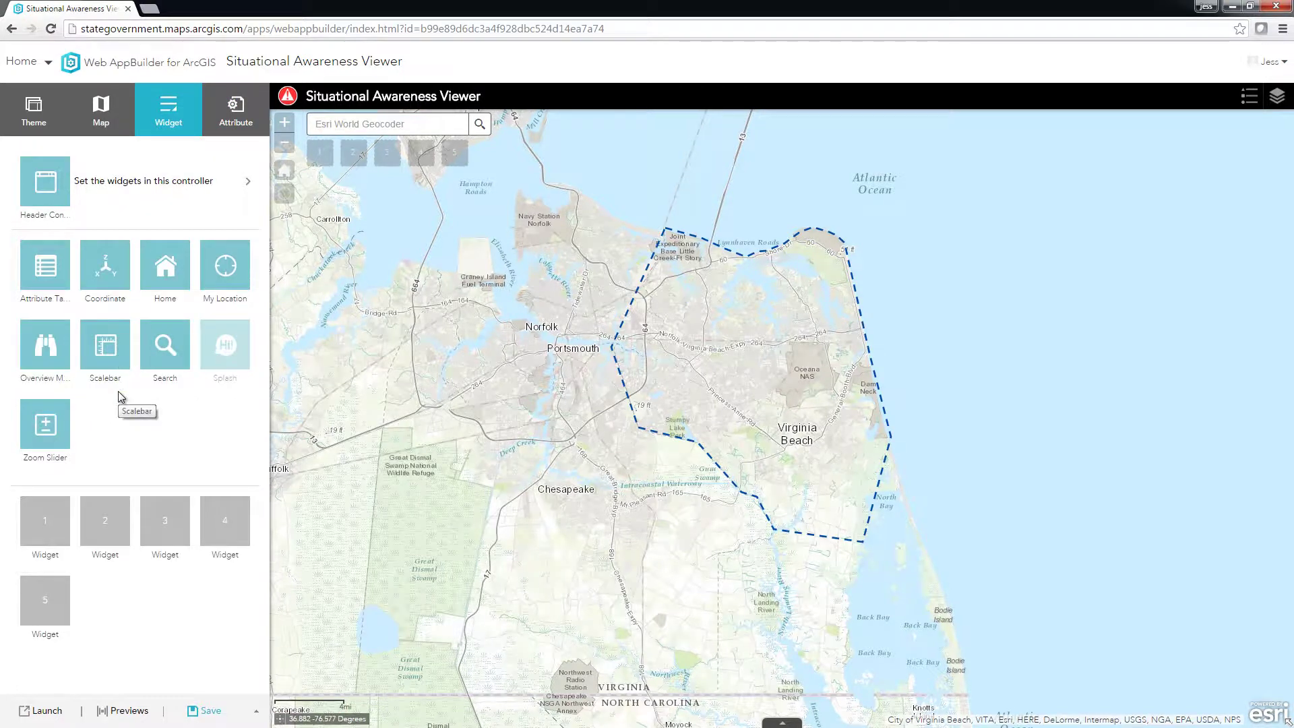
mouse_move(62, 267)
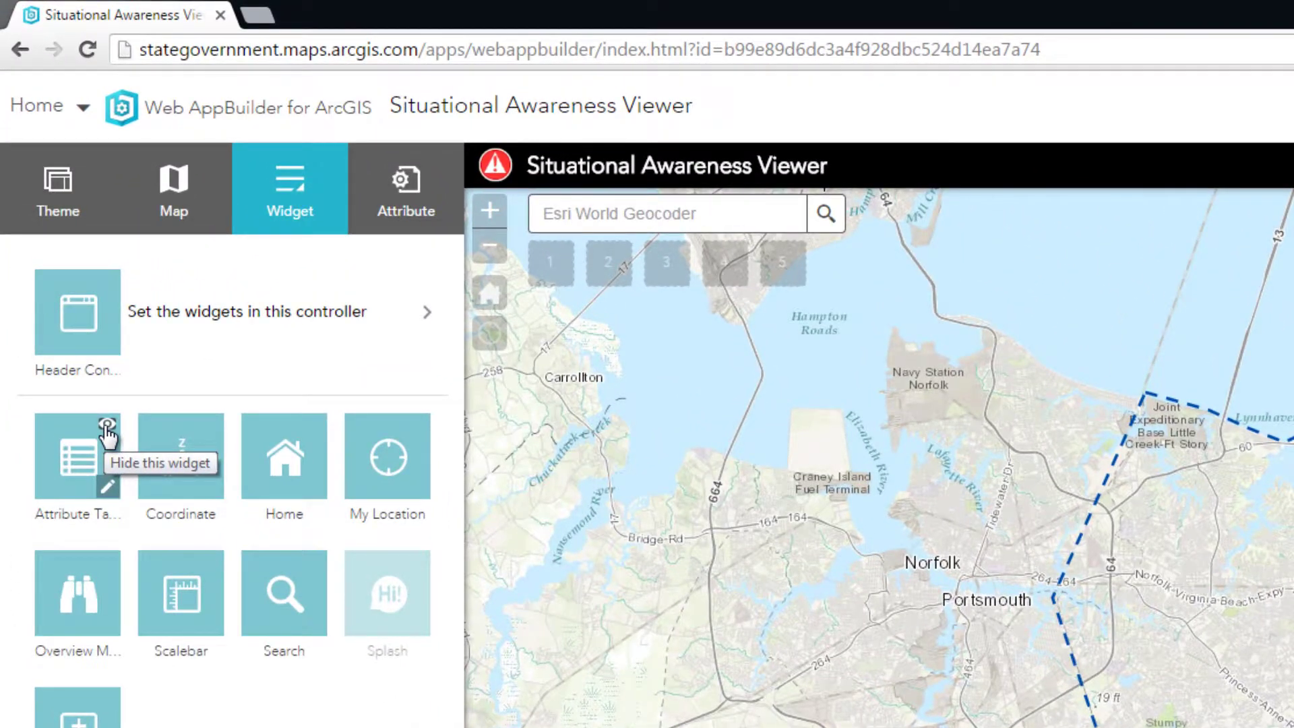
left_click(108, 427)
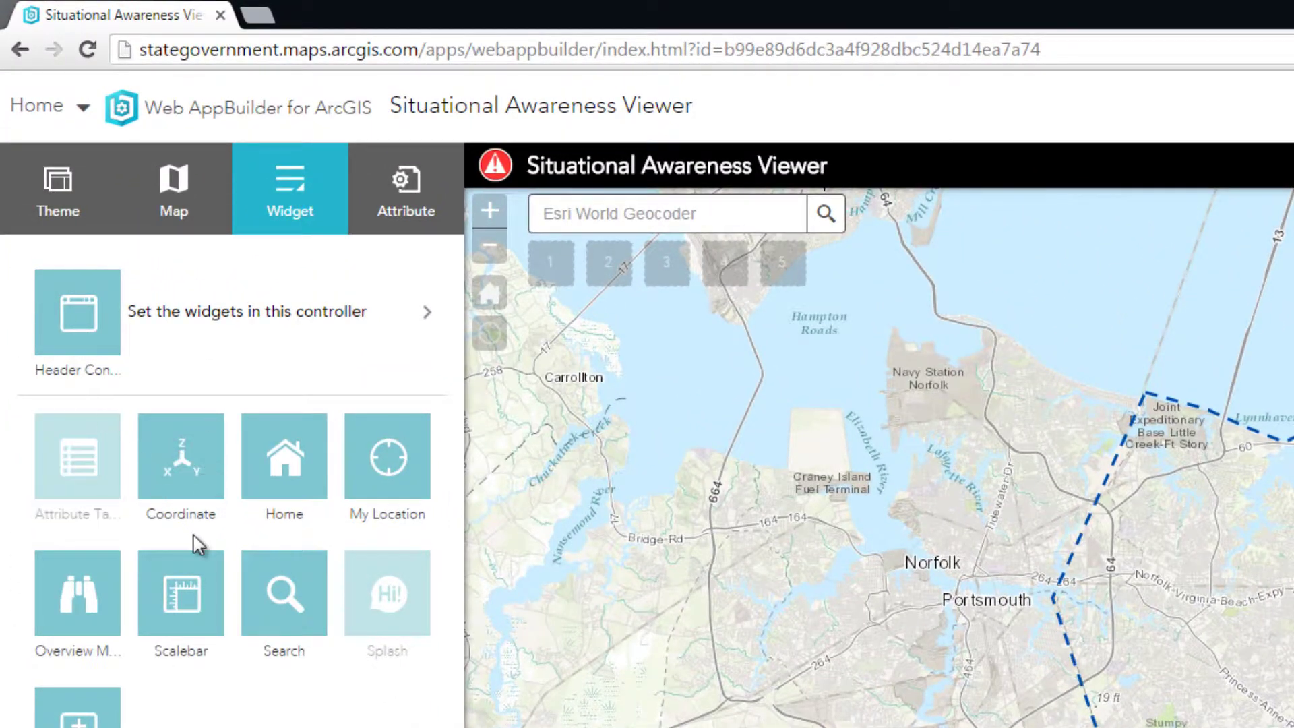
left_click(409, 347)
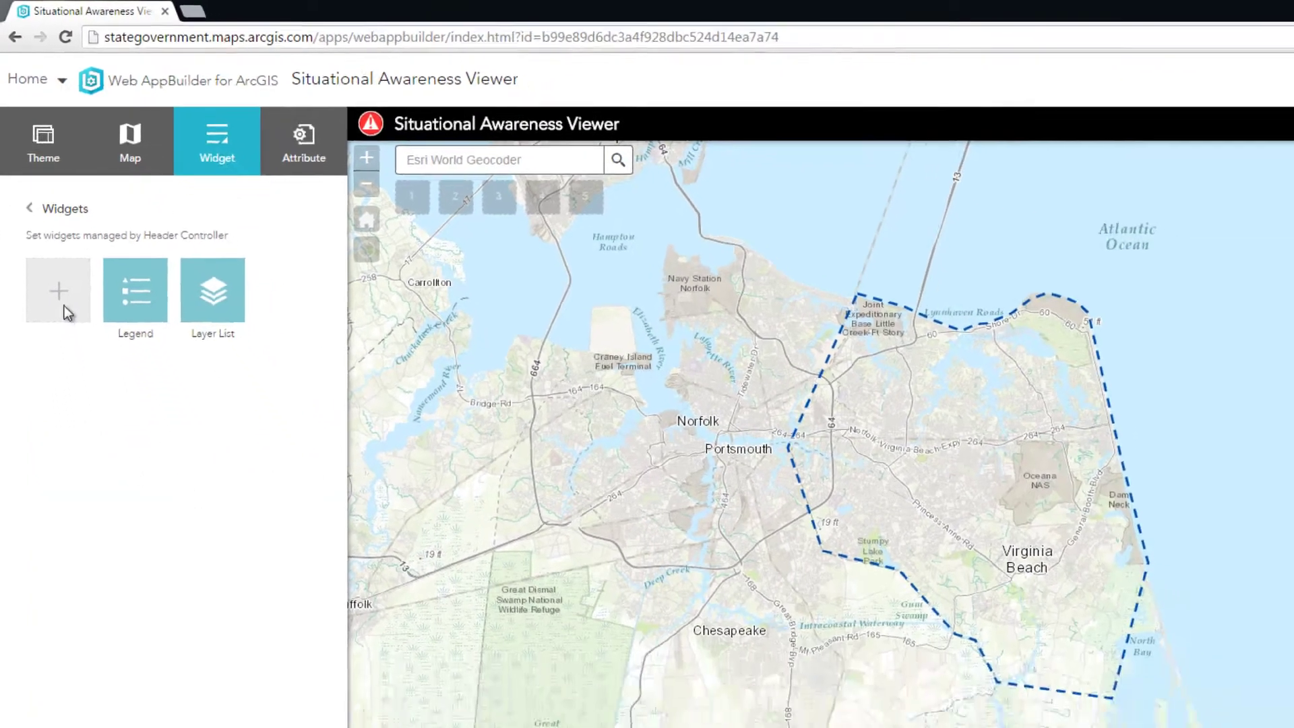
- Add the Situation Awareness widget to the Header Controller
left_click(64, 307)
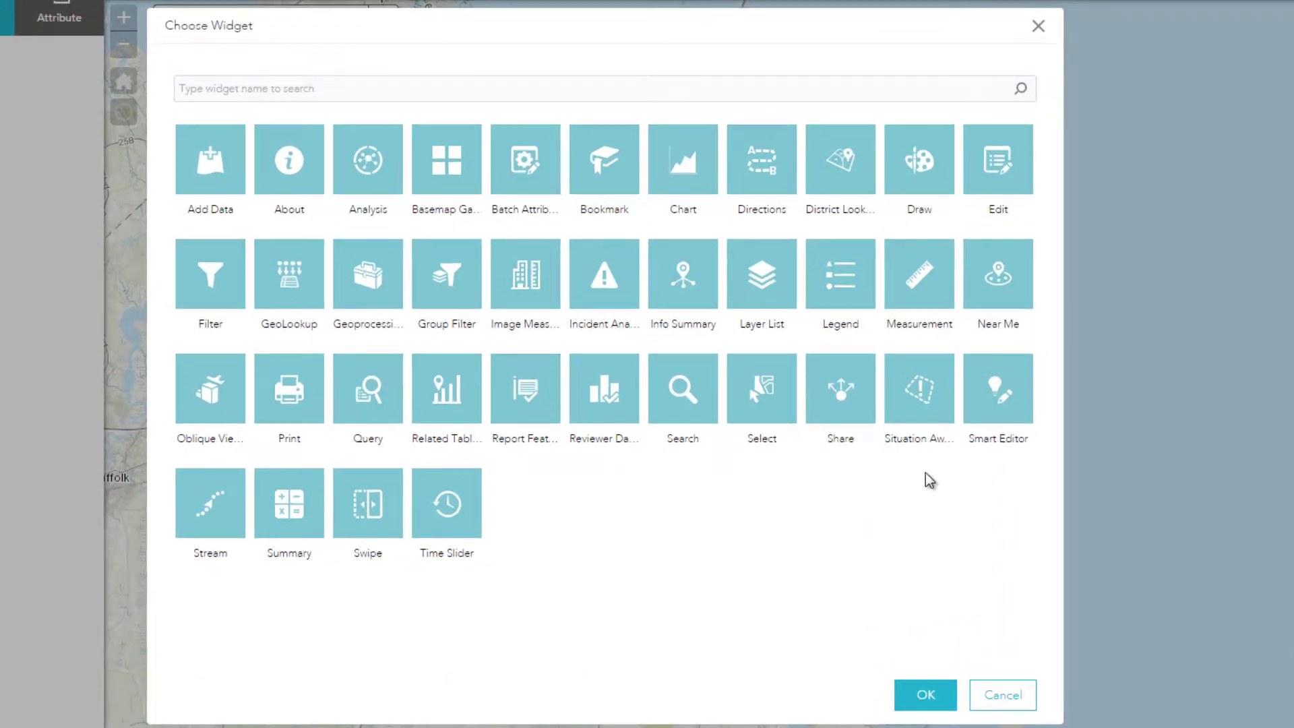
left_click(929, 413)
left_click(929, 697)
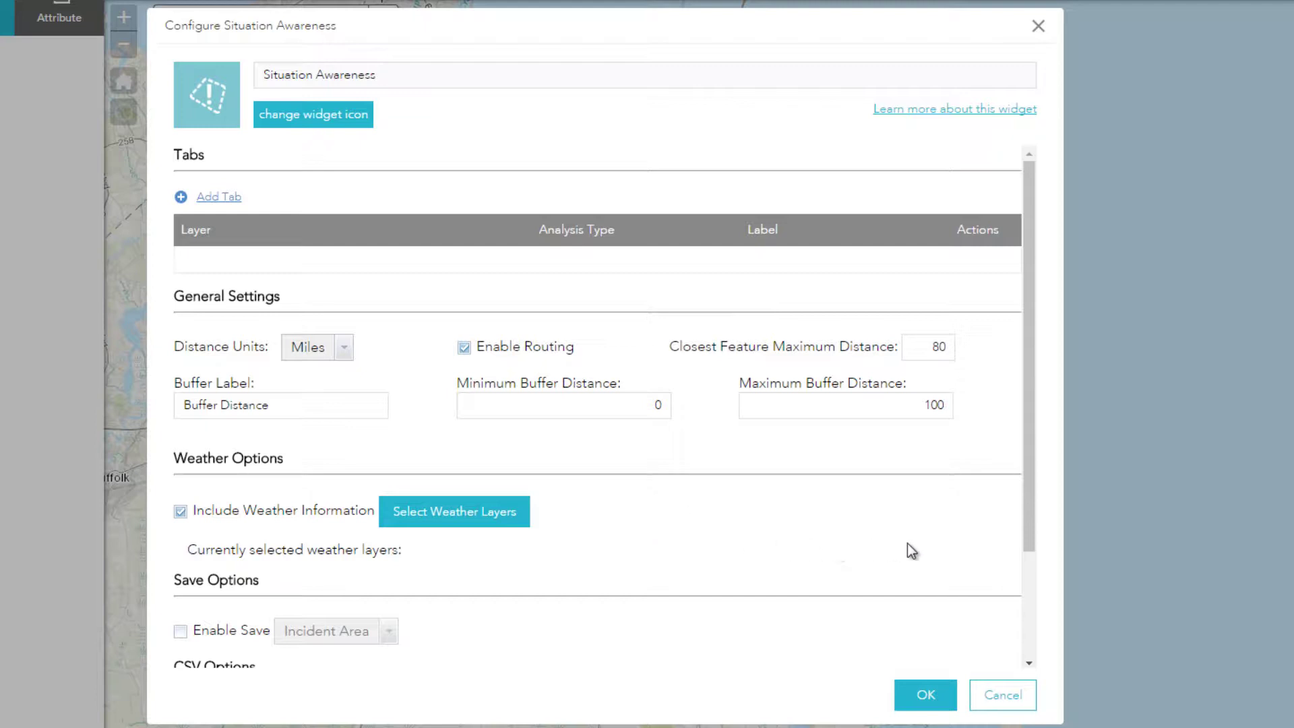
- Check Enable Save under Save Options with the Incident Area layer selected
left_click_drag(1027, 499, 1024, 625)
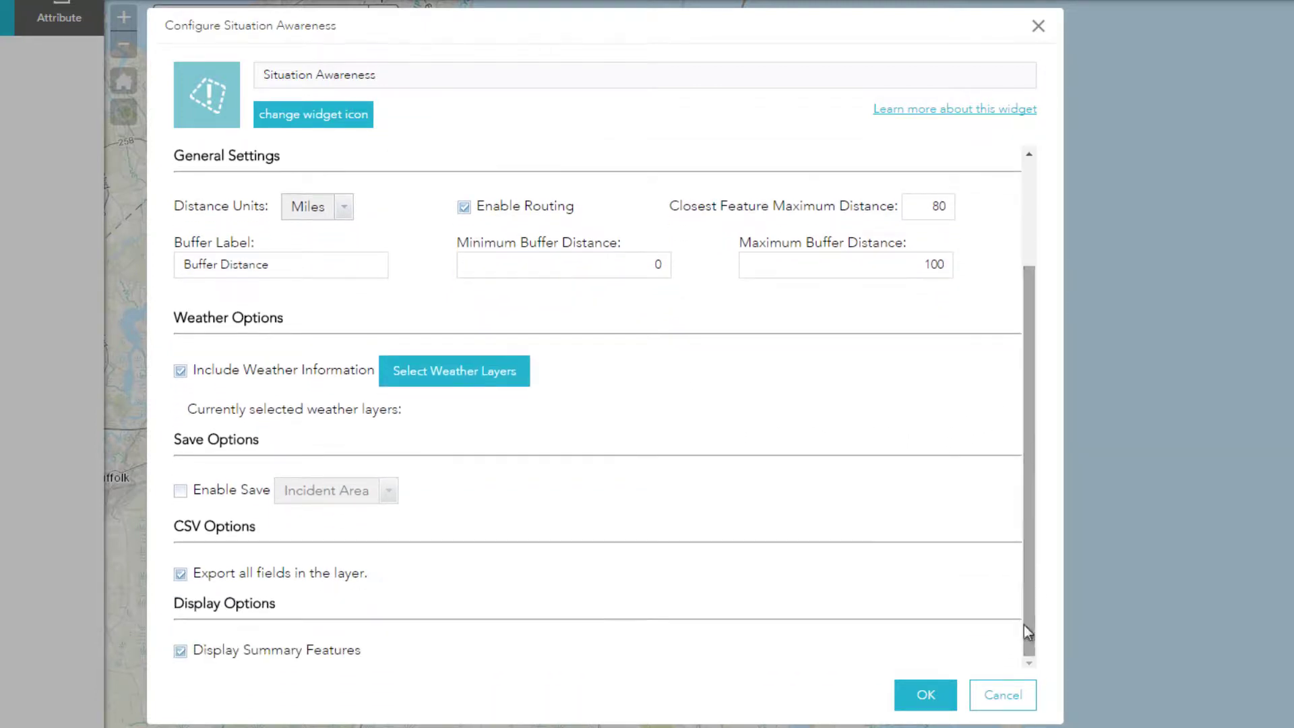
left_click(181, 491)
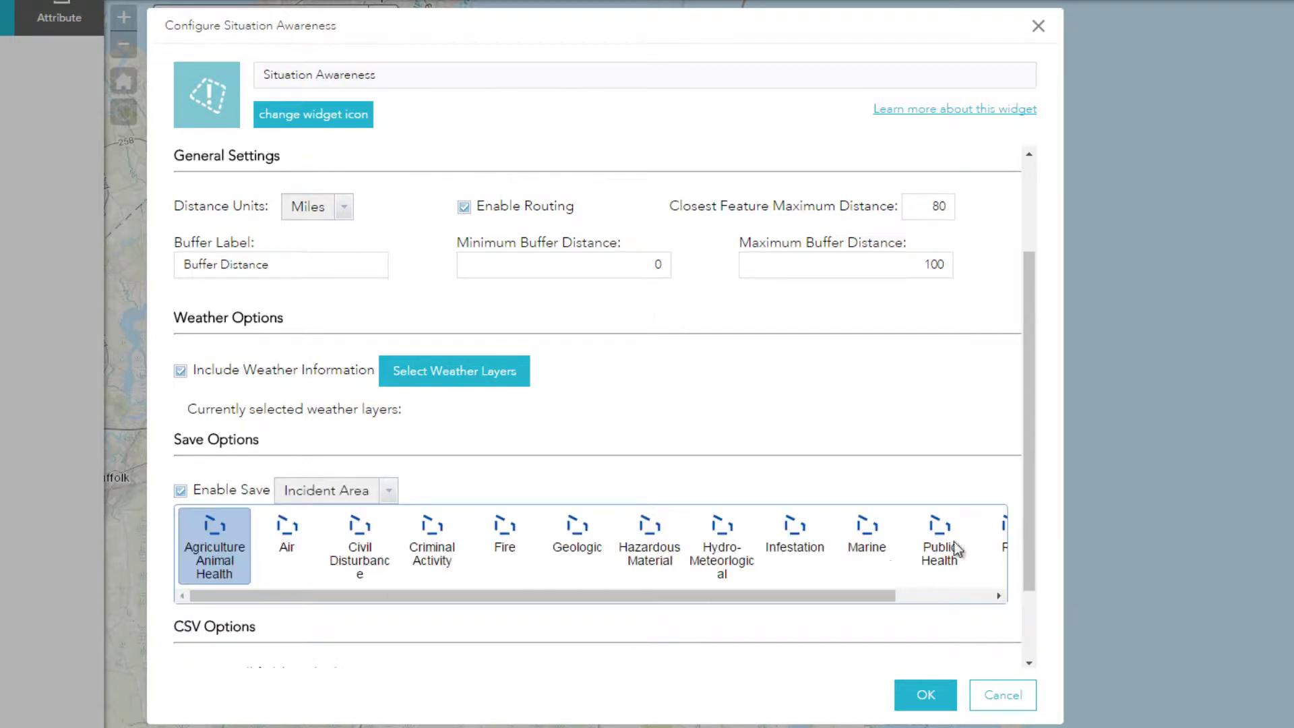
left_click_drag(1029, 513, 1043, 602)
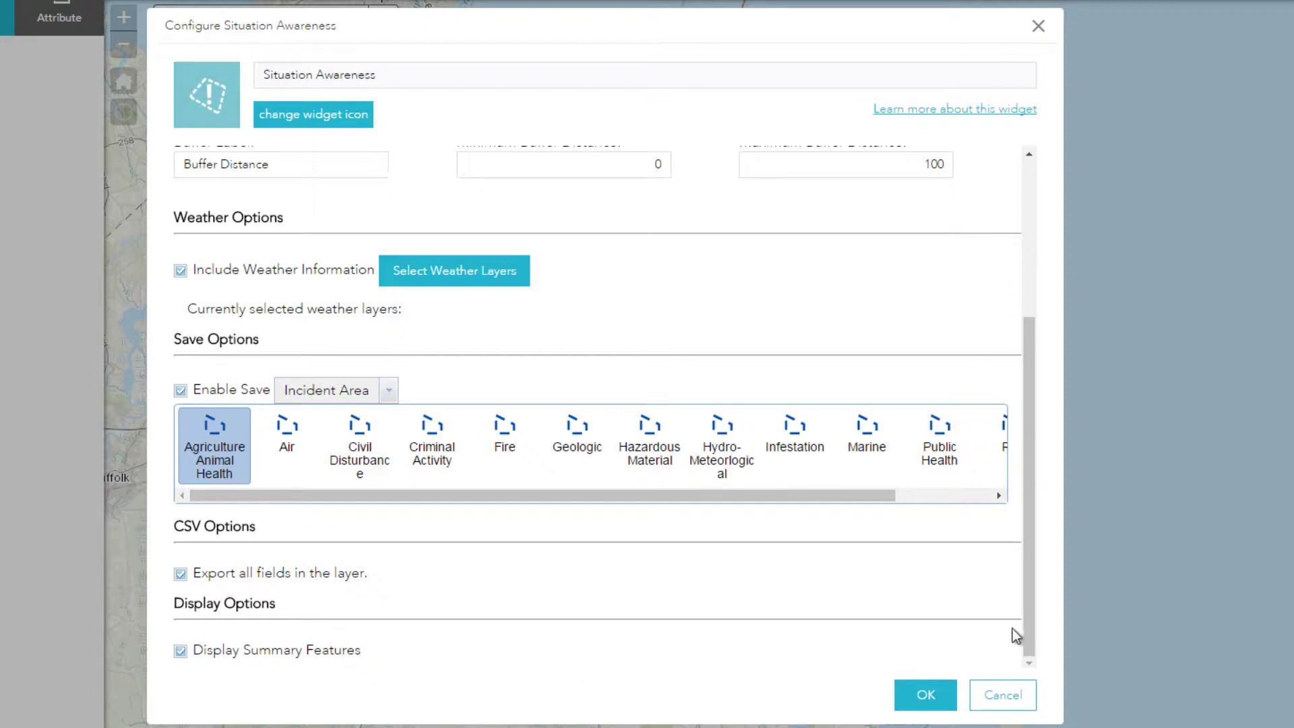
left_click_drag(1026, 621, 1025, 438)
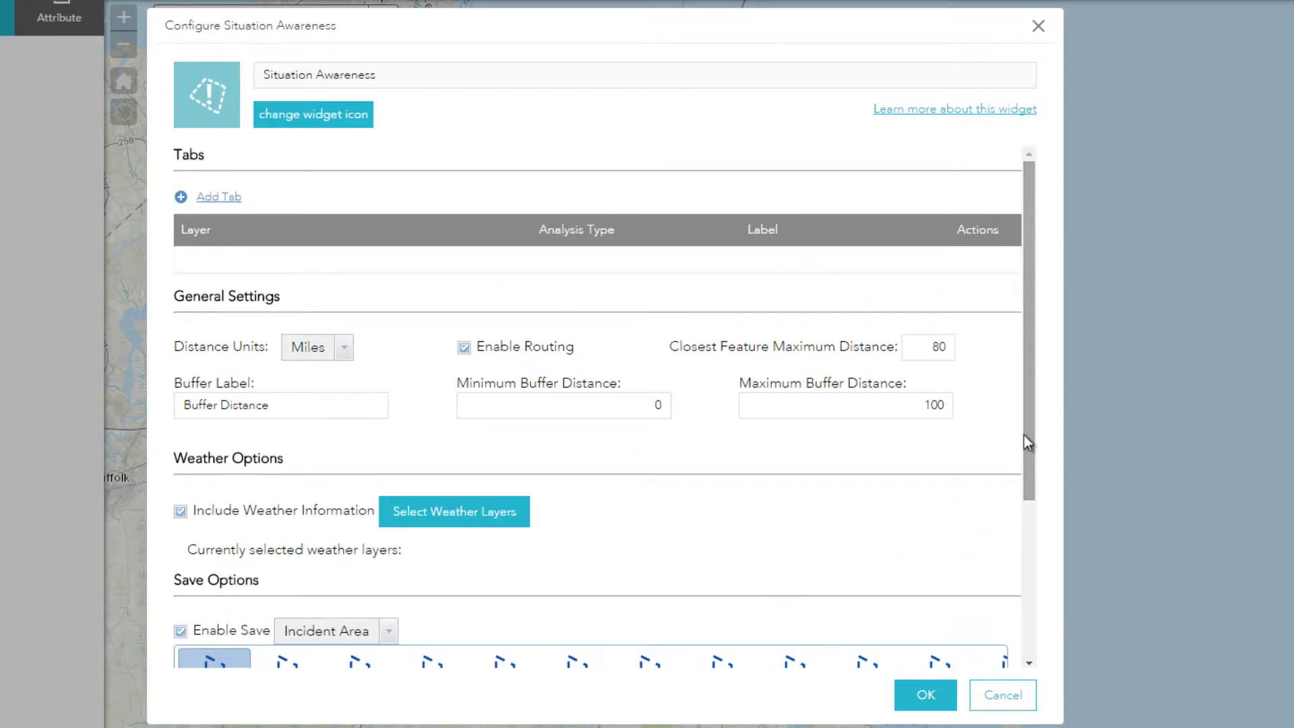
- Add a tab using the Demographics layer, Summary analysis type, and label 'Demographics'
left_click(238, 204)
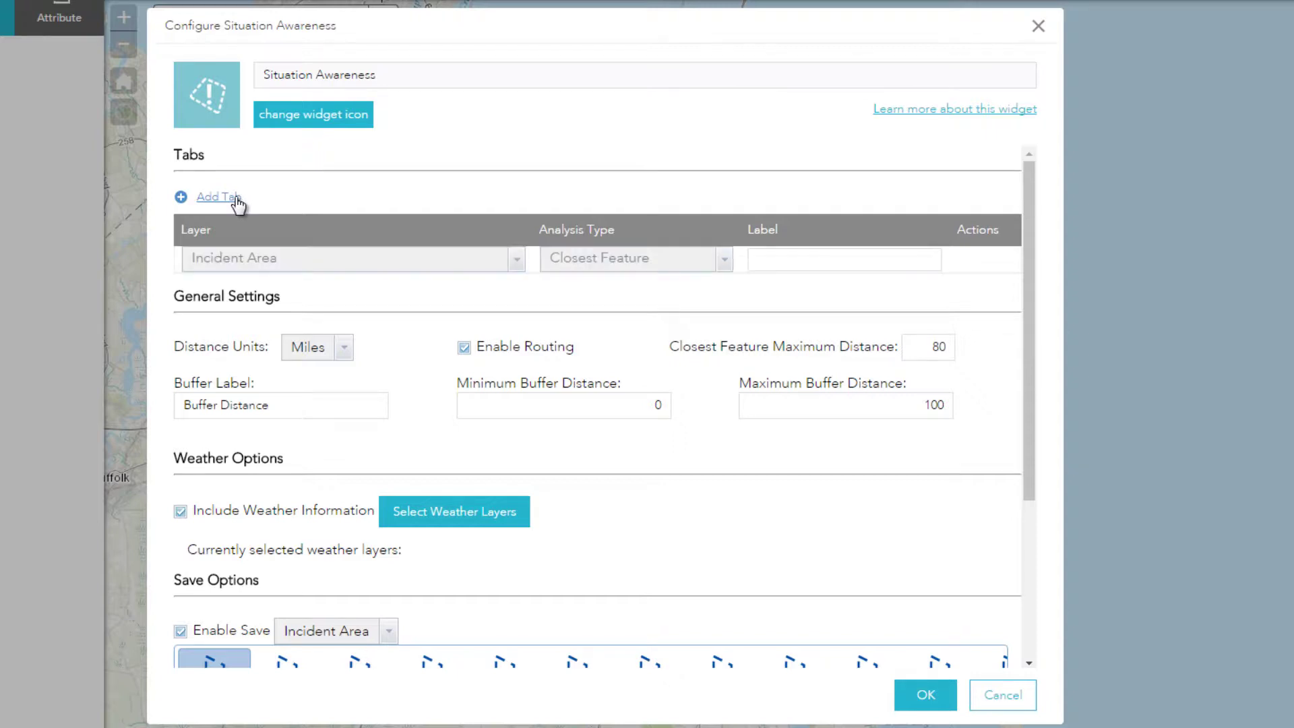
left_click(515, 261)
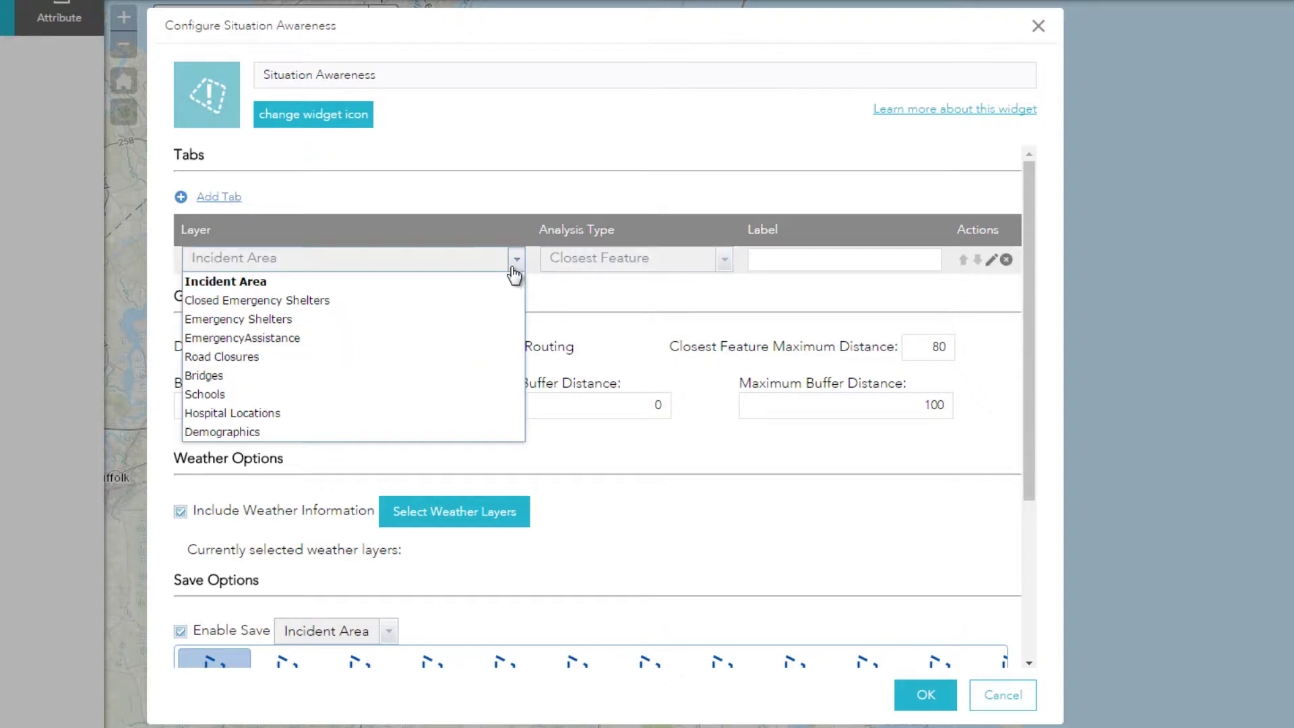
left_click(479, 432)
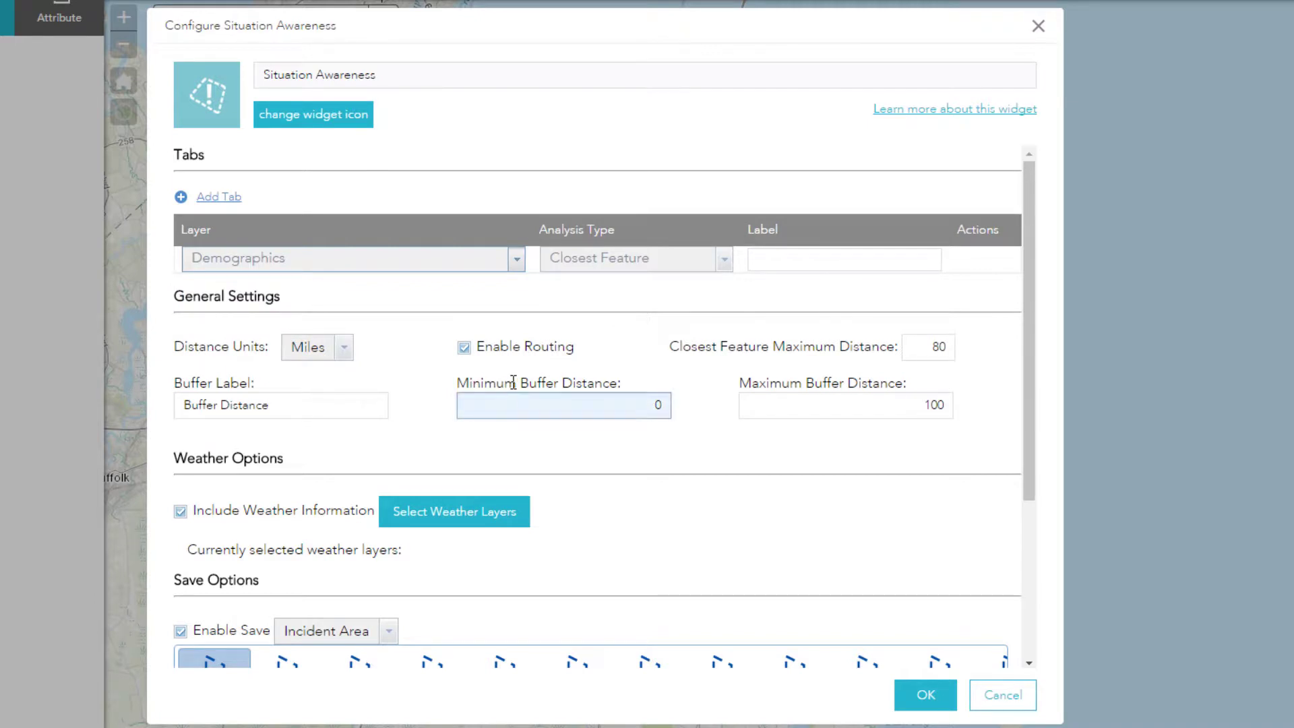
left_click(725, 262)
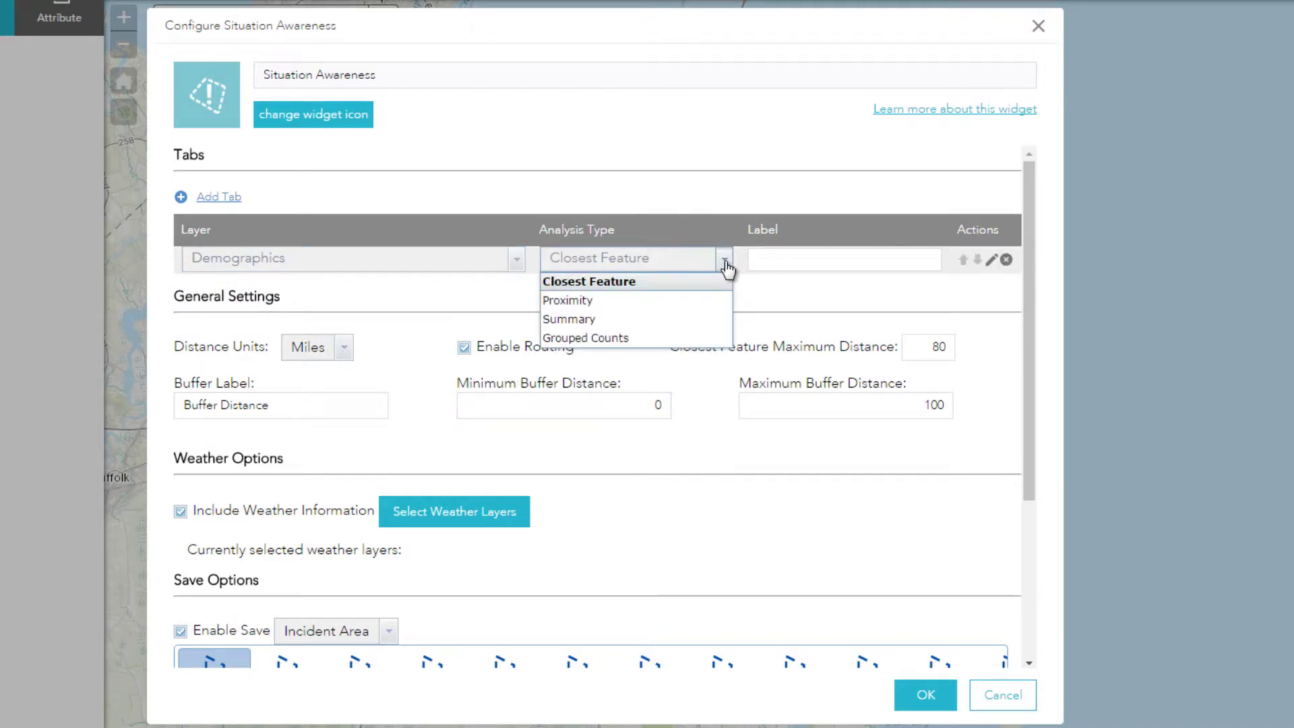
left_click(715, 321)
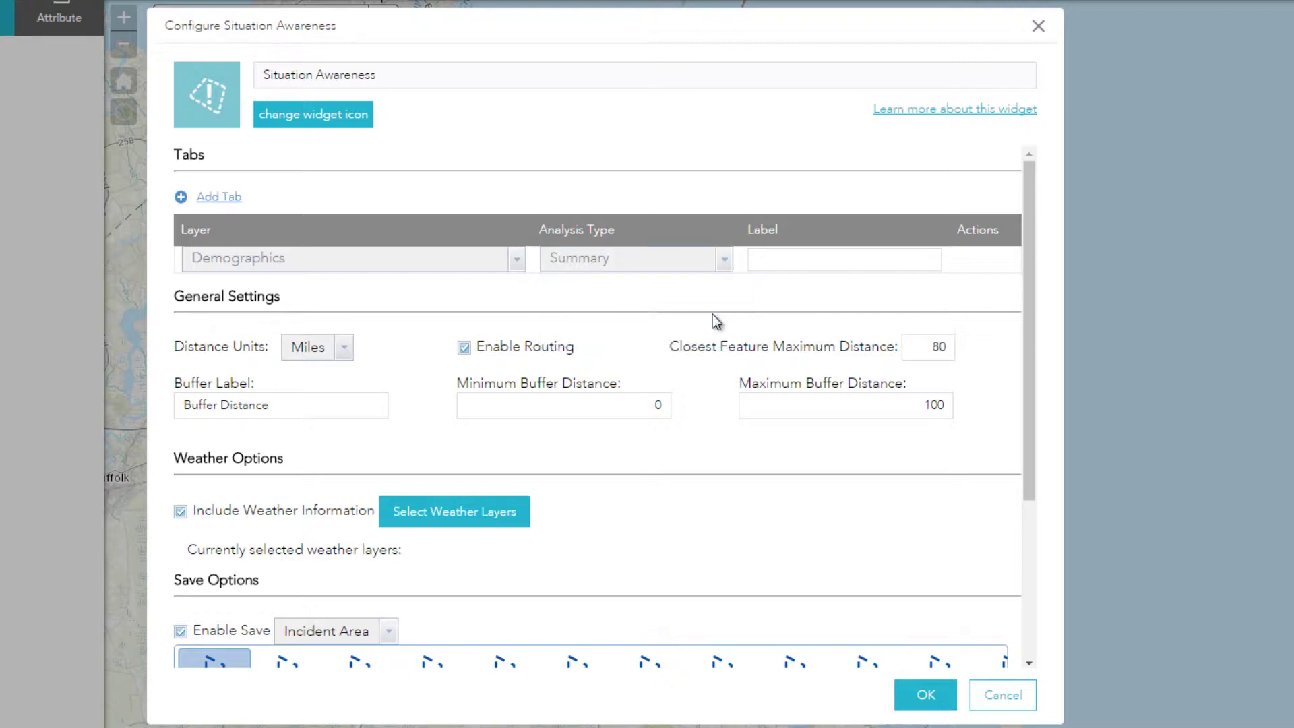
left_click(777, 263)
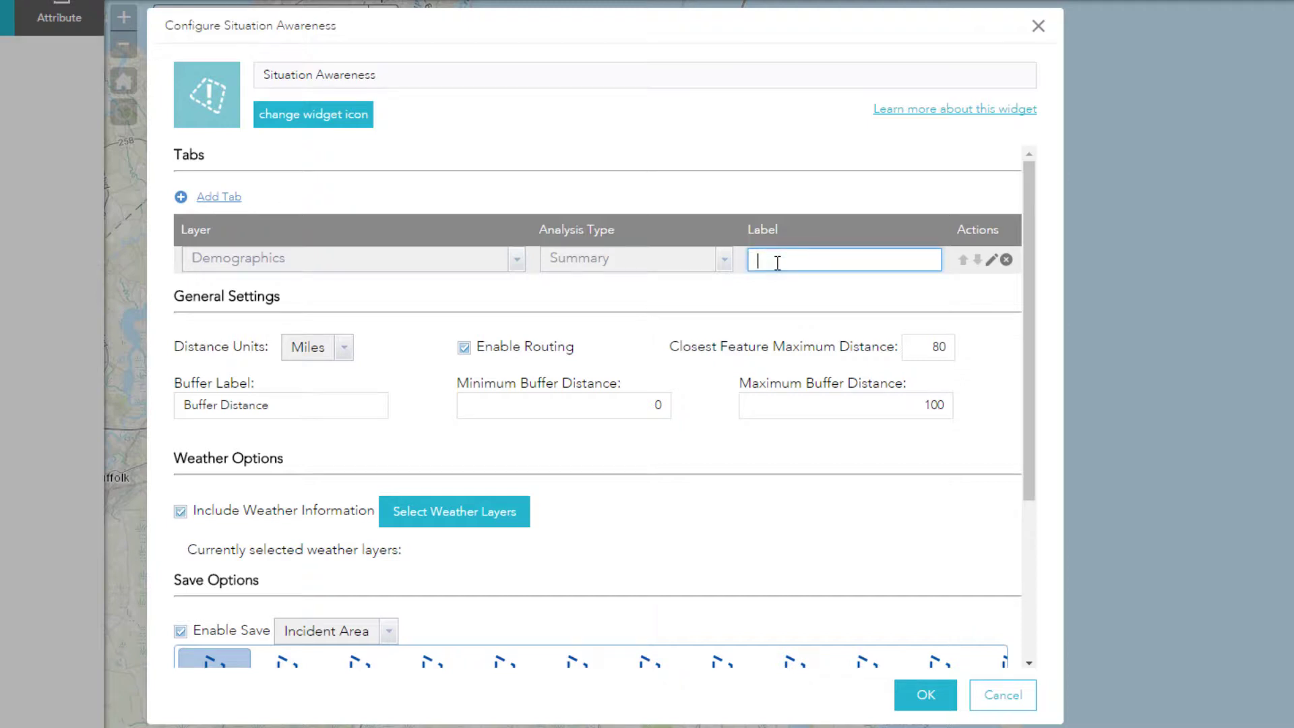
type("Demographics")
- Add SUM fields for 2015 Total Population and Children, labelled 'Total Population' and 'Children'
left_click(992, 261)
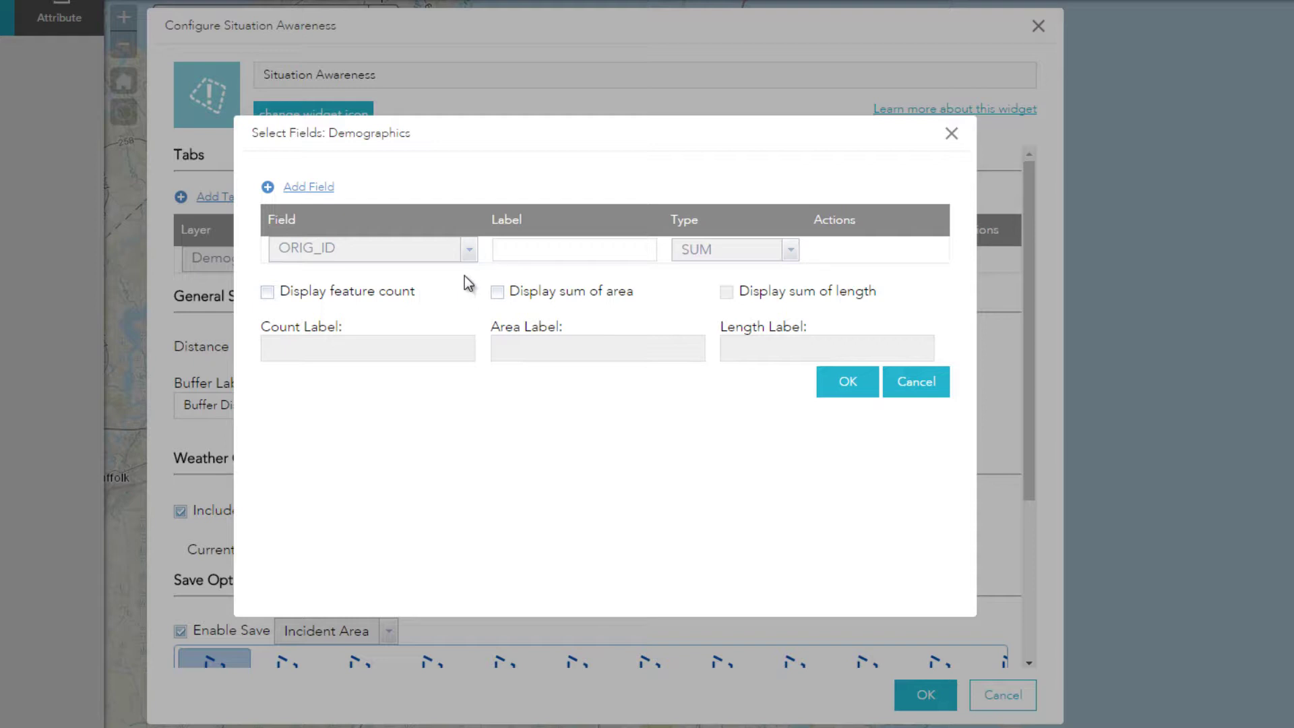
left_click(469, 251)
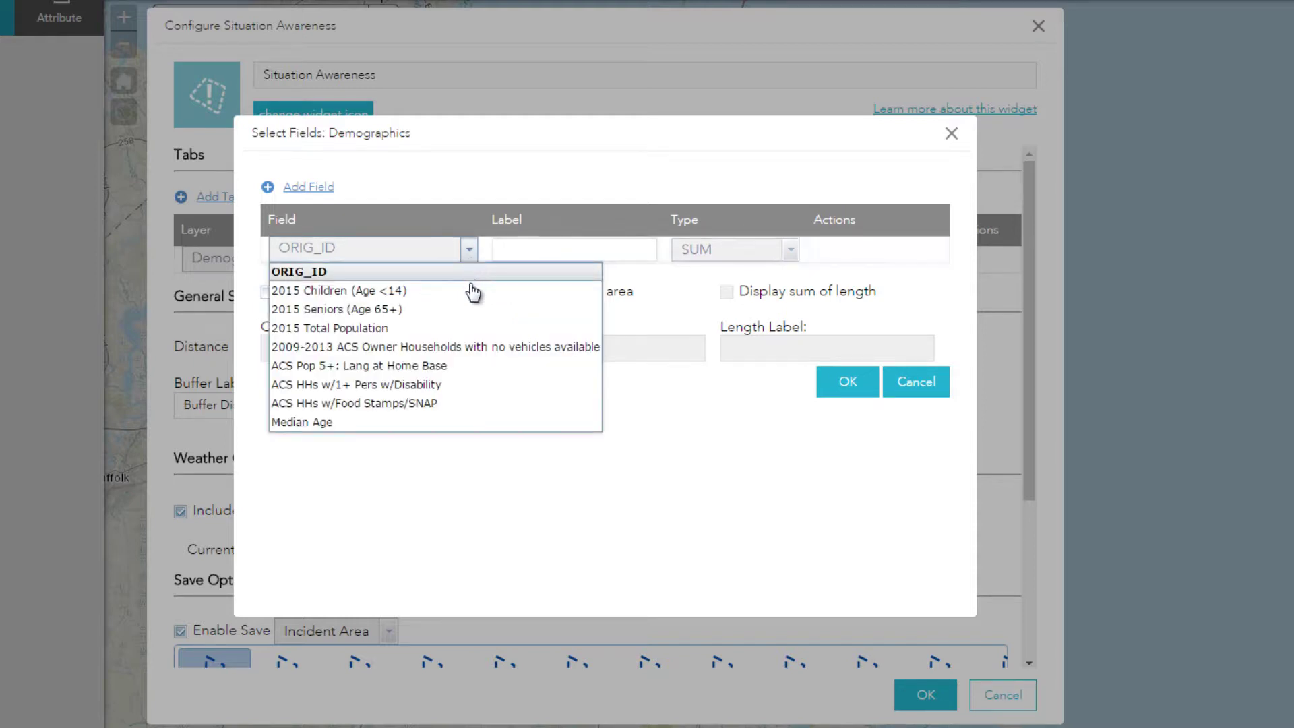
left_click(470, 327)
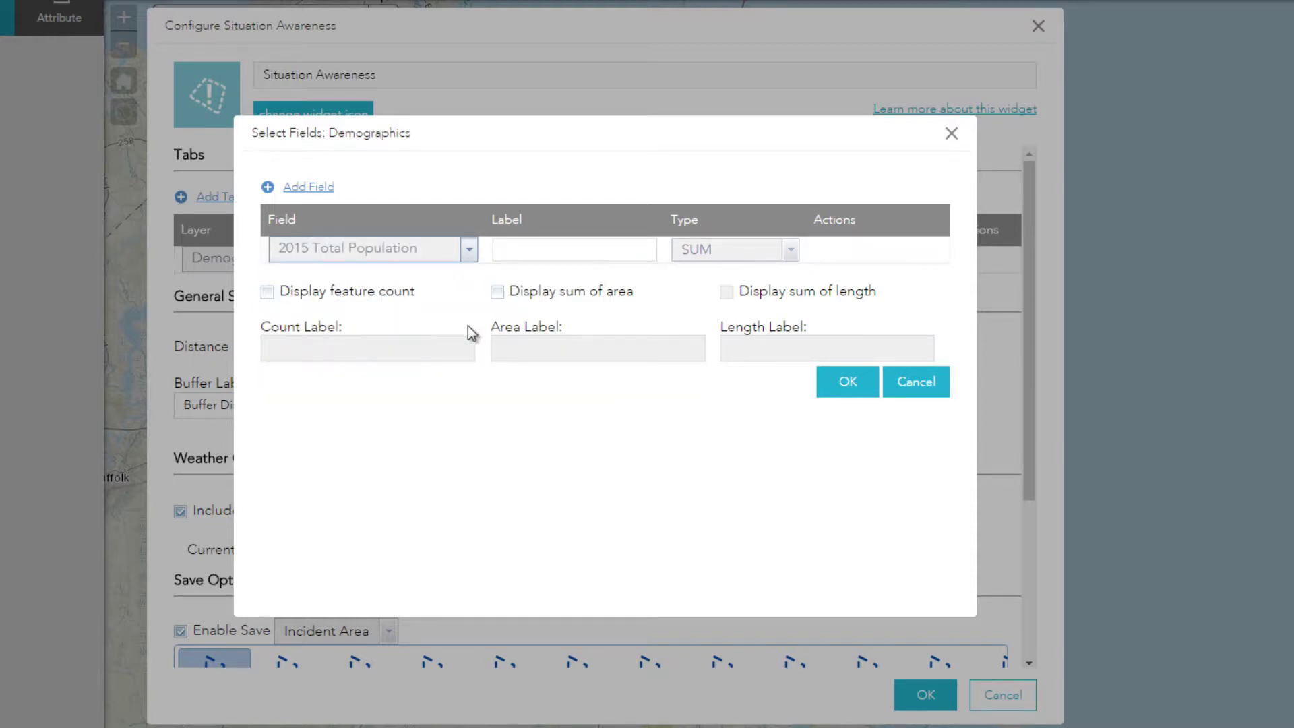
left_click(519, 257)
type("Total Populat")
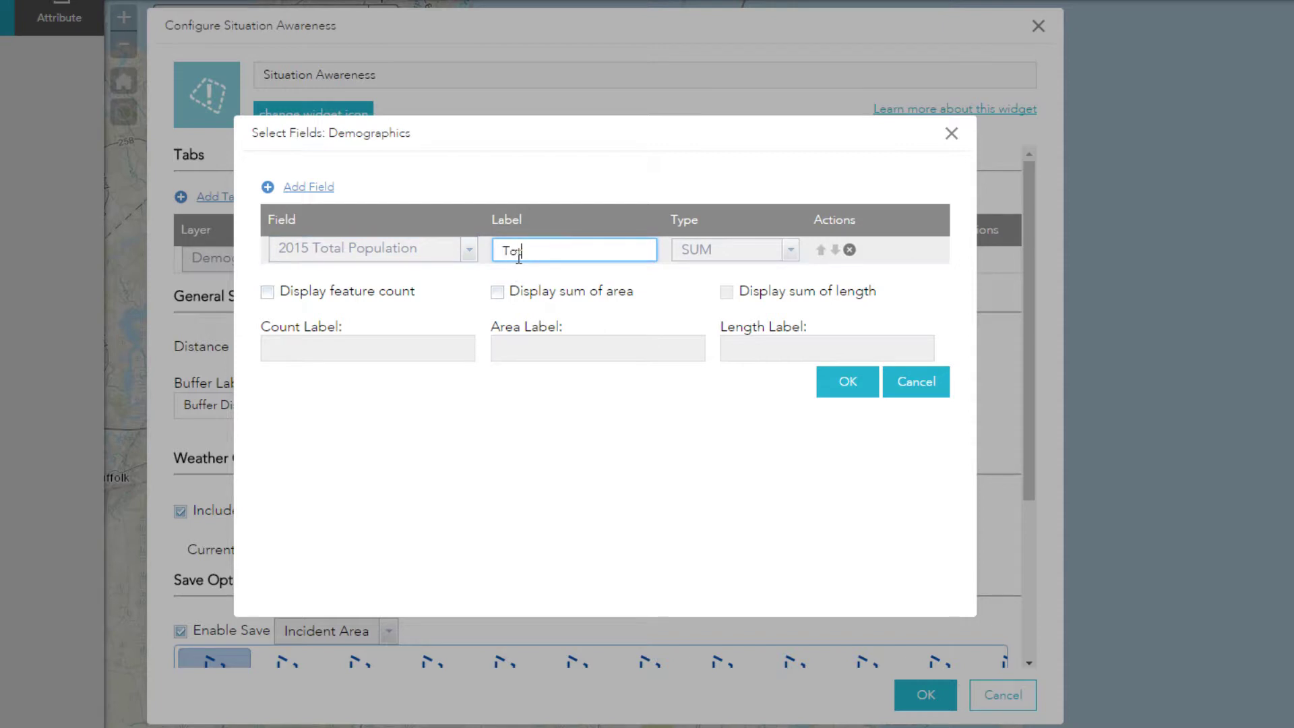
type("ion")
left_click(790, 250)
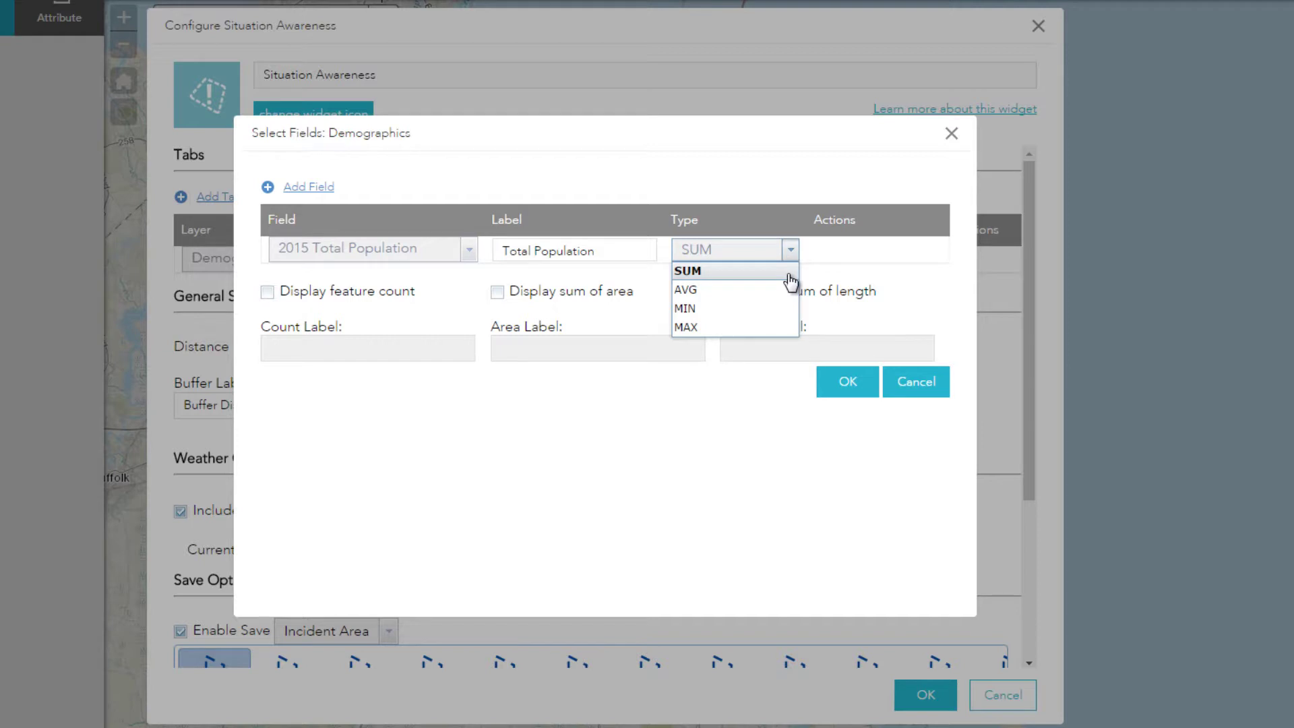
left_click(791, 273)
left_click(309, 187)
left_click(374, 277)
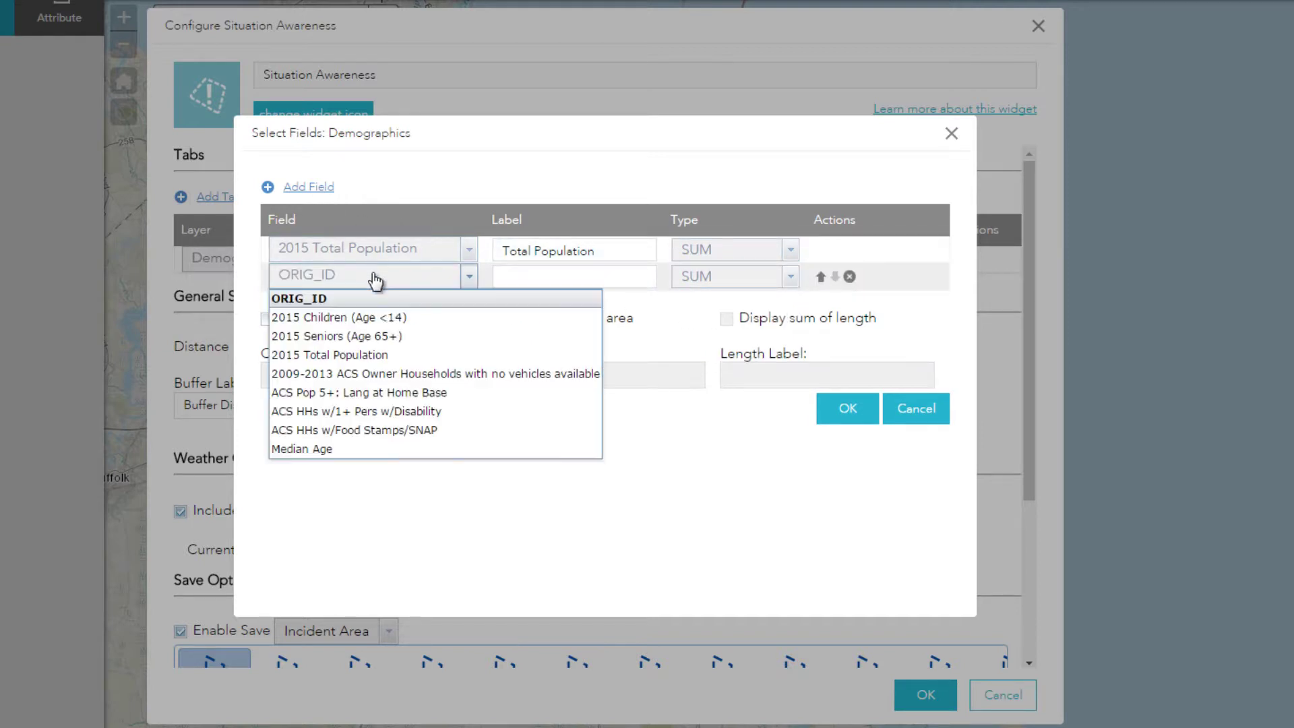
left_click(379, 317)
left_click(547, 277)
type("Children")
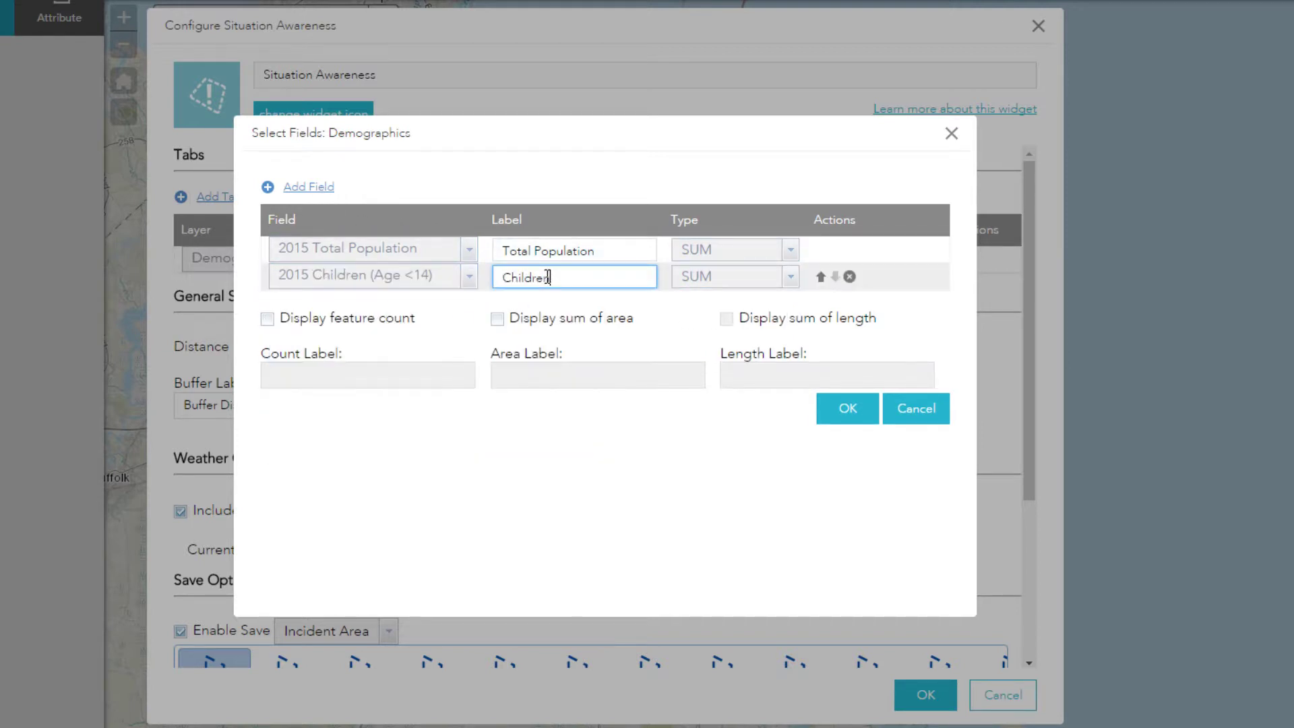
- Add 'Seniors' and 'HH w/o Vehicles' summary fields and confirm all four fields
left_click(309, 187)
left_click(418, 303)
left_click(378, 358)
left_click(527, 304)
type("Seniors")
left_click(308, 187)
left_click(376, 337)
left_click(419, 425)
left_click(531, 331)
type("HH w/o Vehicles")
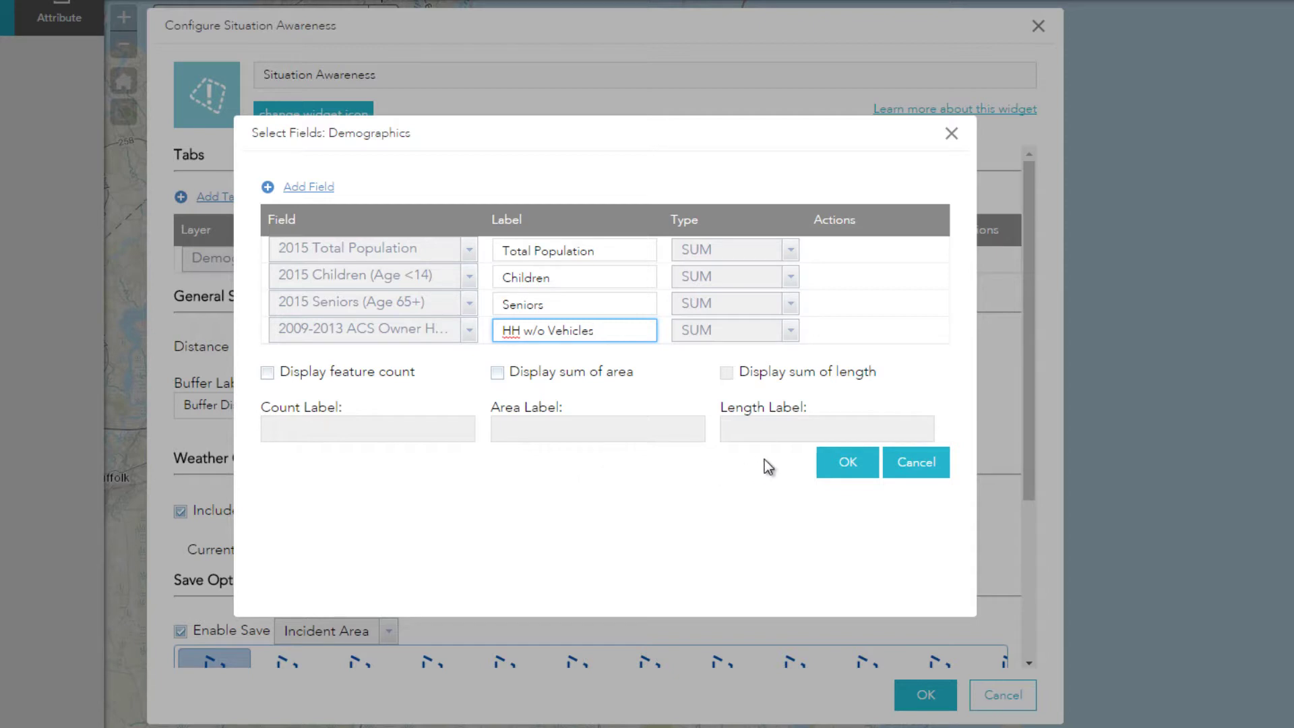
left_click(846, 470)
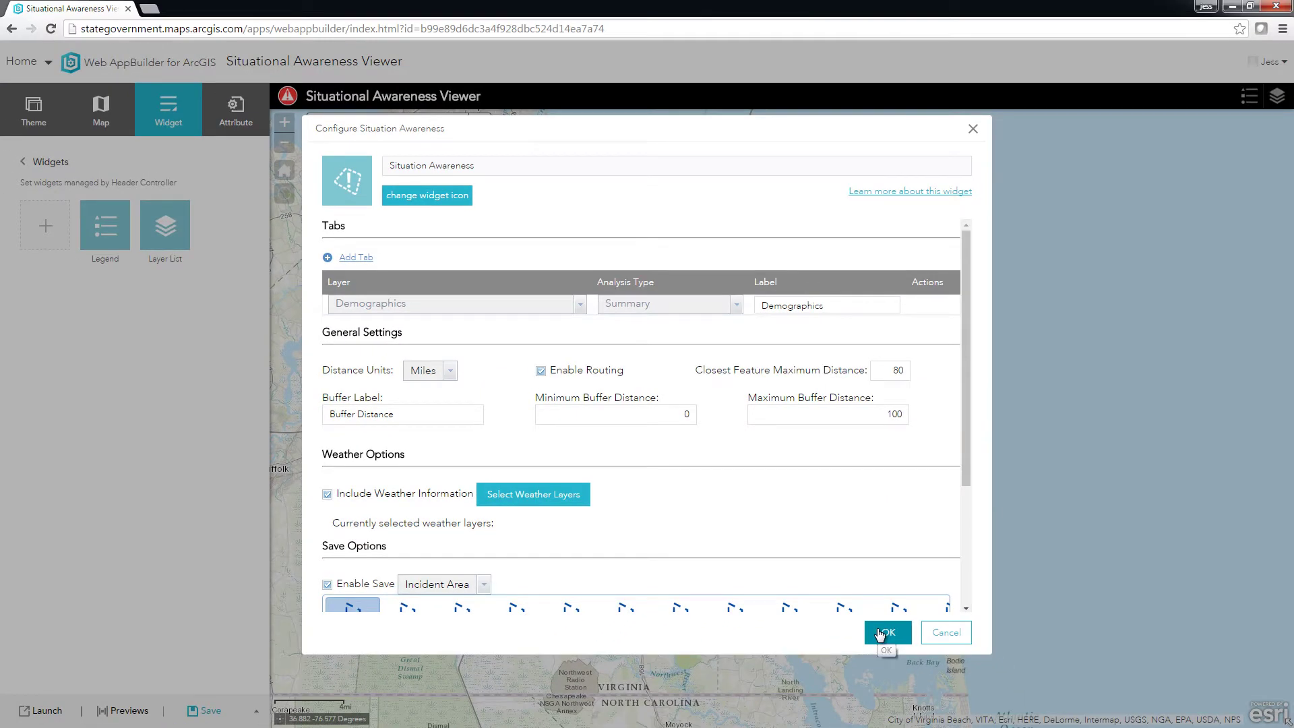
- Add the Situation Awareness widget, draw an incident area around Stumpy Lake, and view its demographic totals
left_click(887, 632)
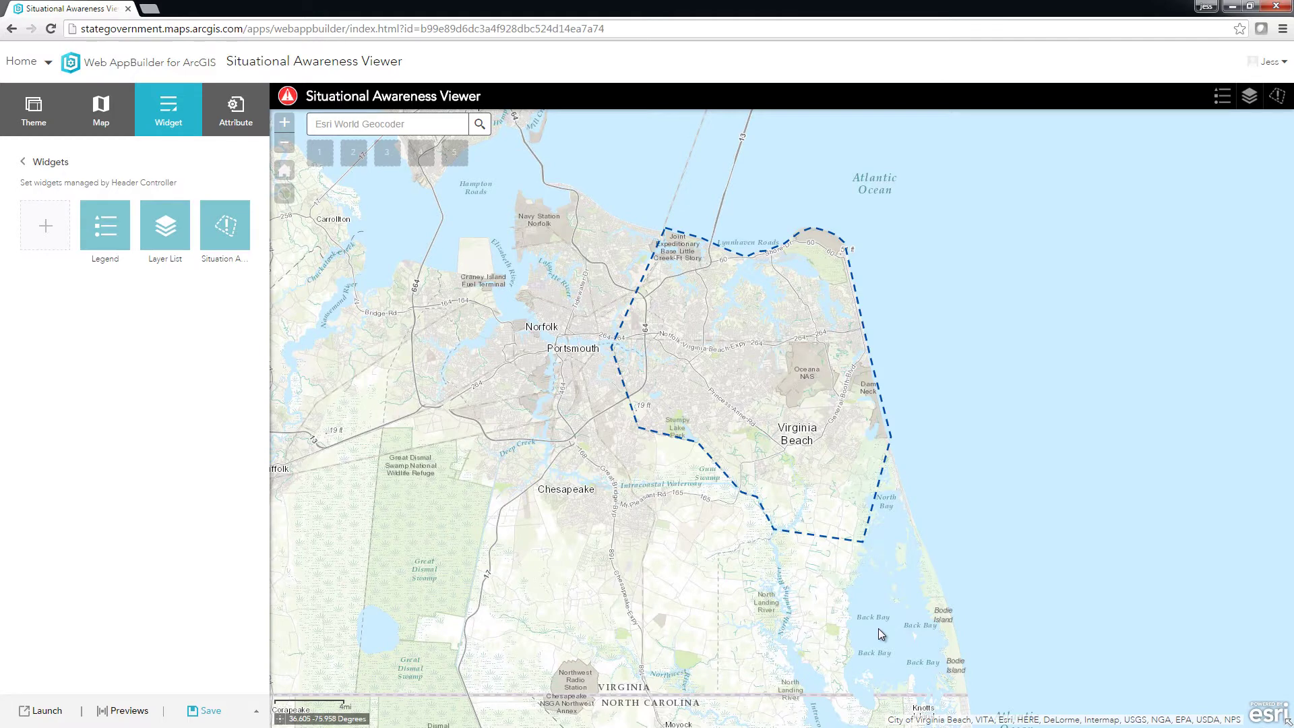
left_click(1276, 95)
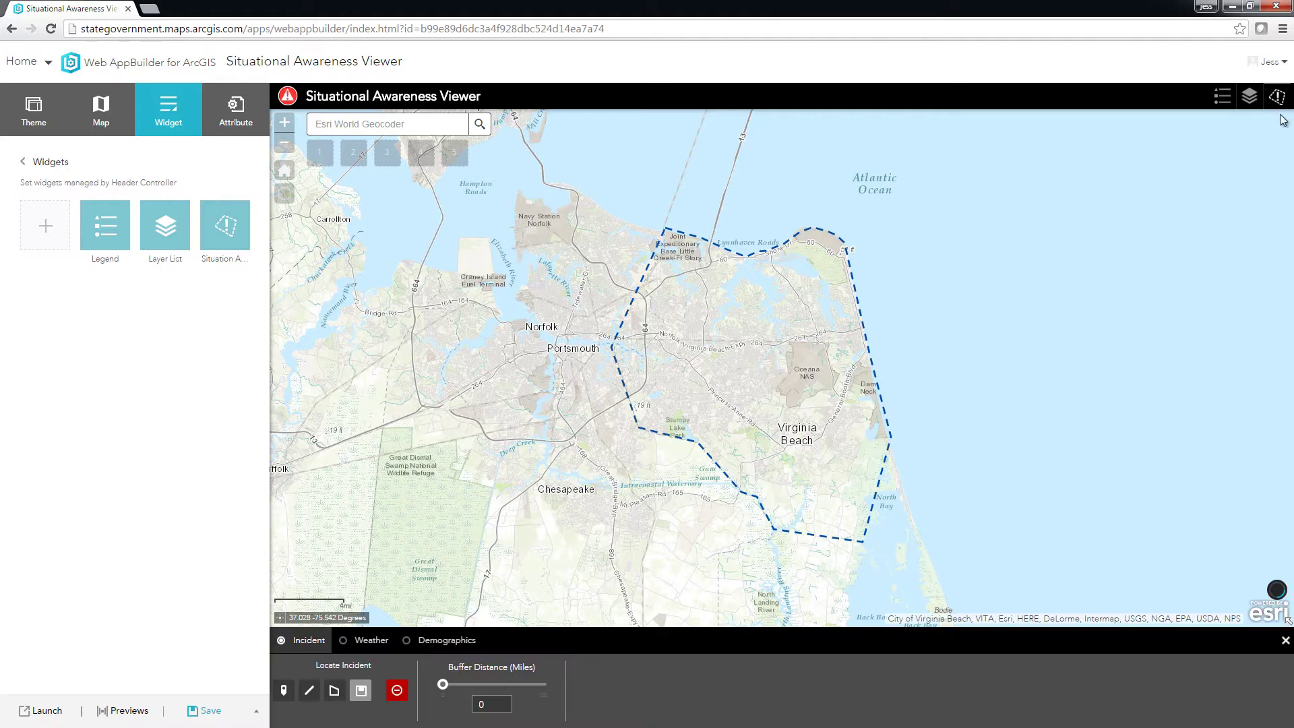
left_click(334, 690)
left_click(647, 446)
left_click(639, 367)
left_click(750, 370)
double_click(707, 479)
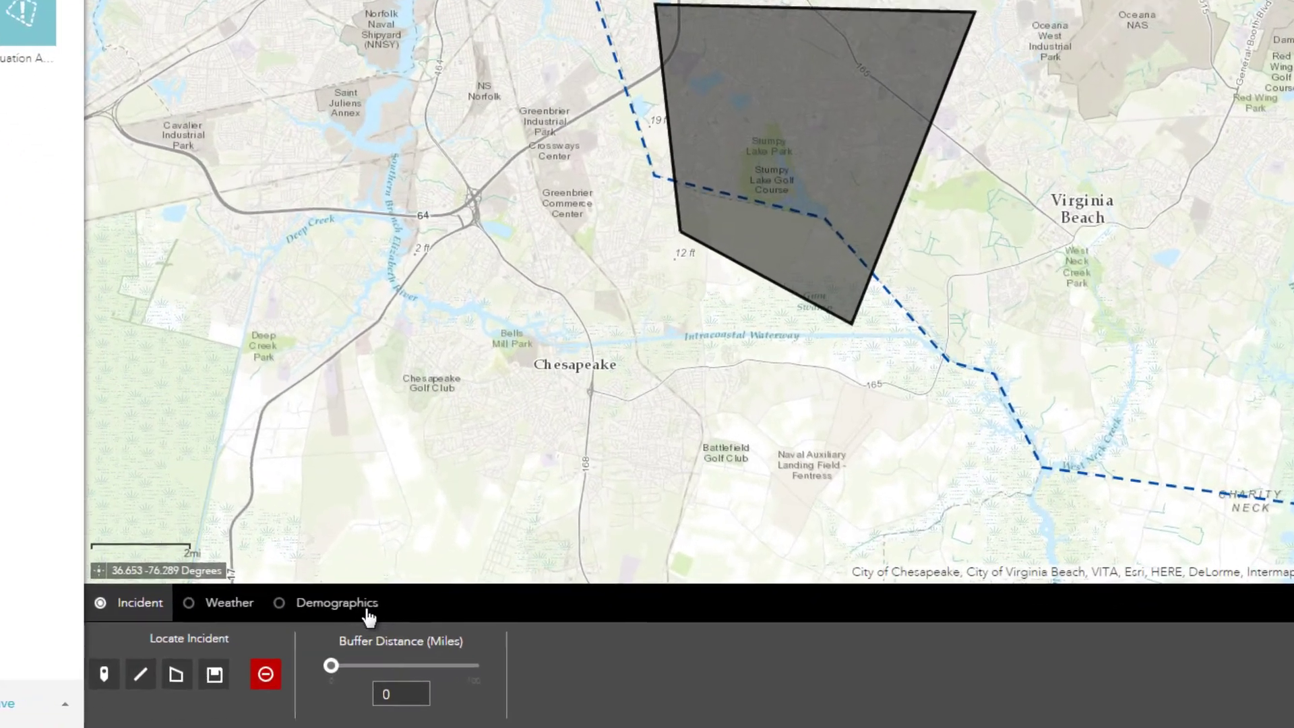
left_click(364, 616)
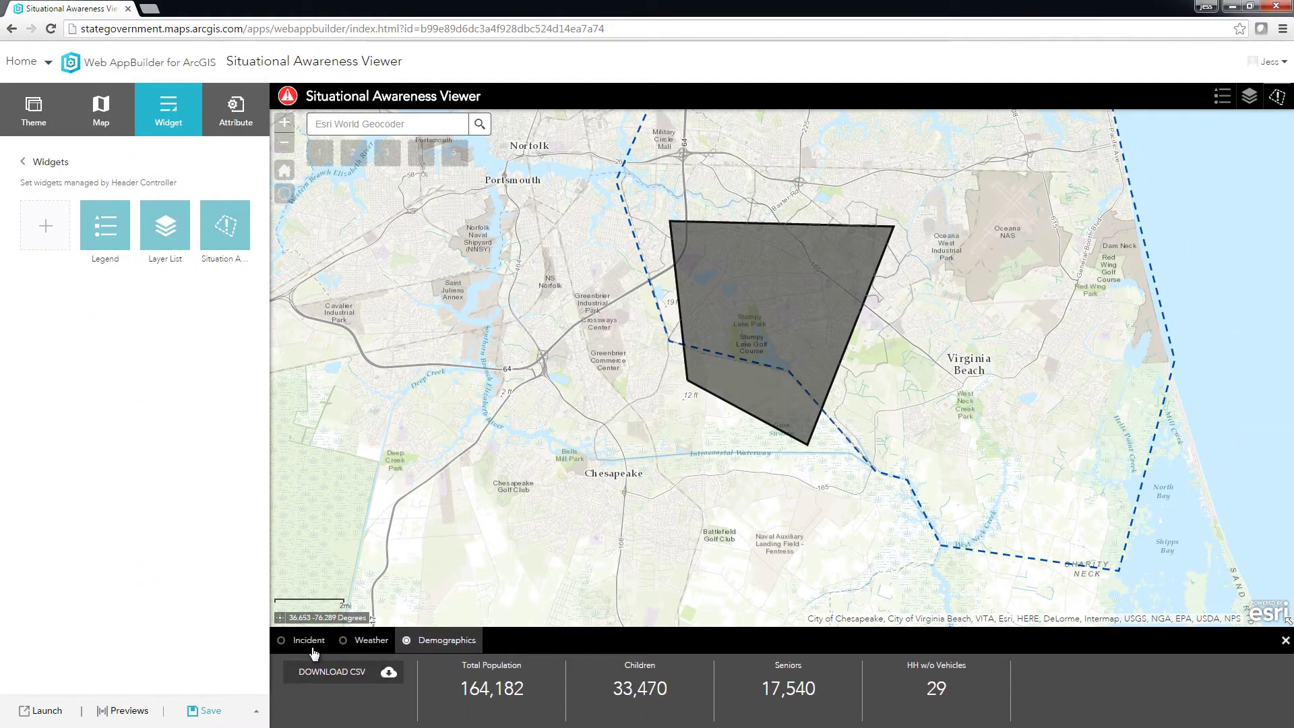
- Replace the area with a buffered incident point north of Stumpy Lake and view its demographic totals
left_click(124, 600)
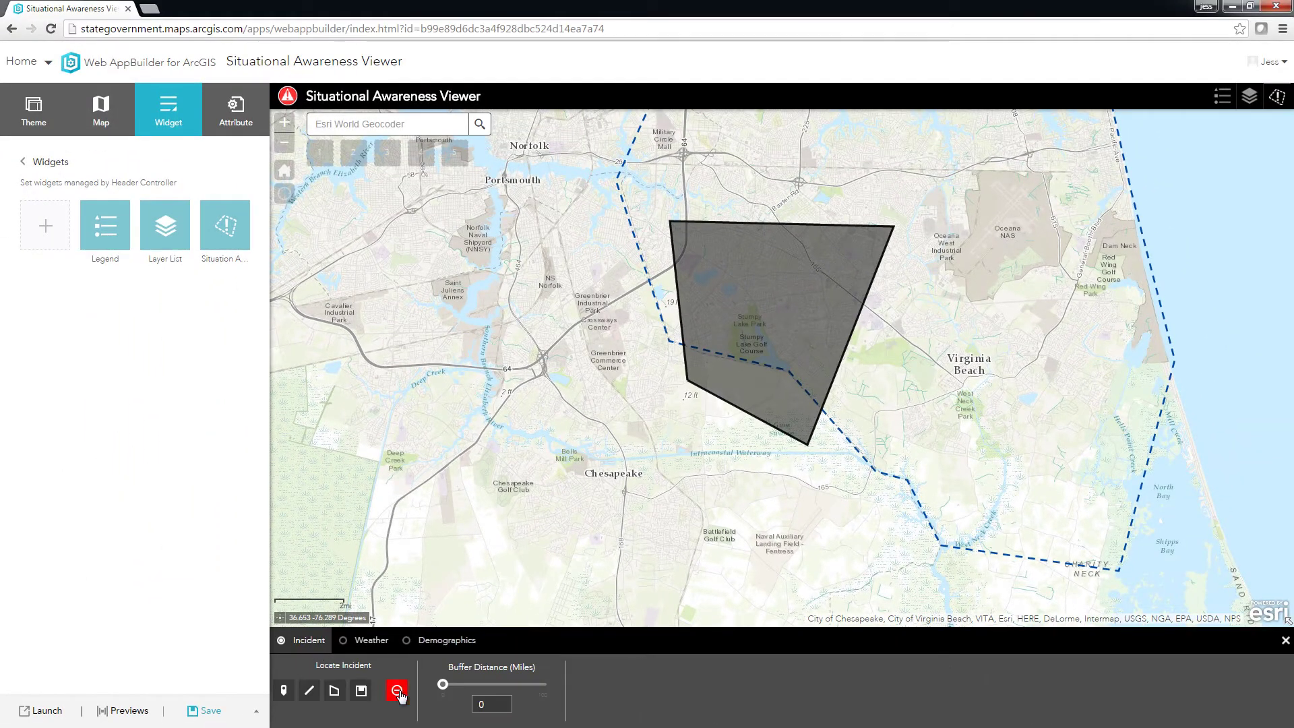
left_click(261, 673)
left_click(284, 690)
left_click(721, 209)
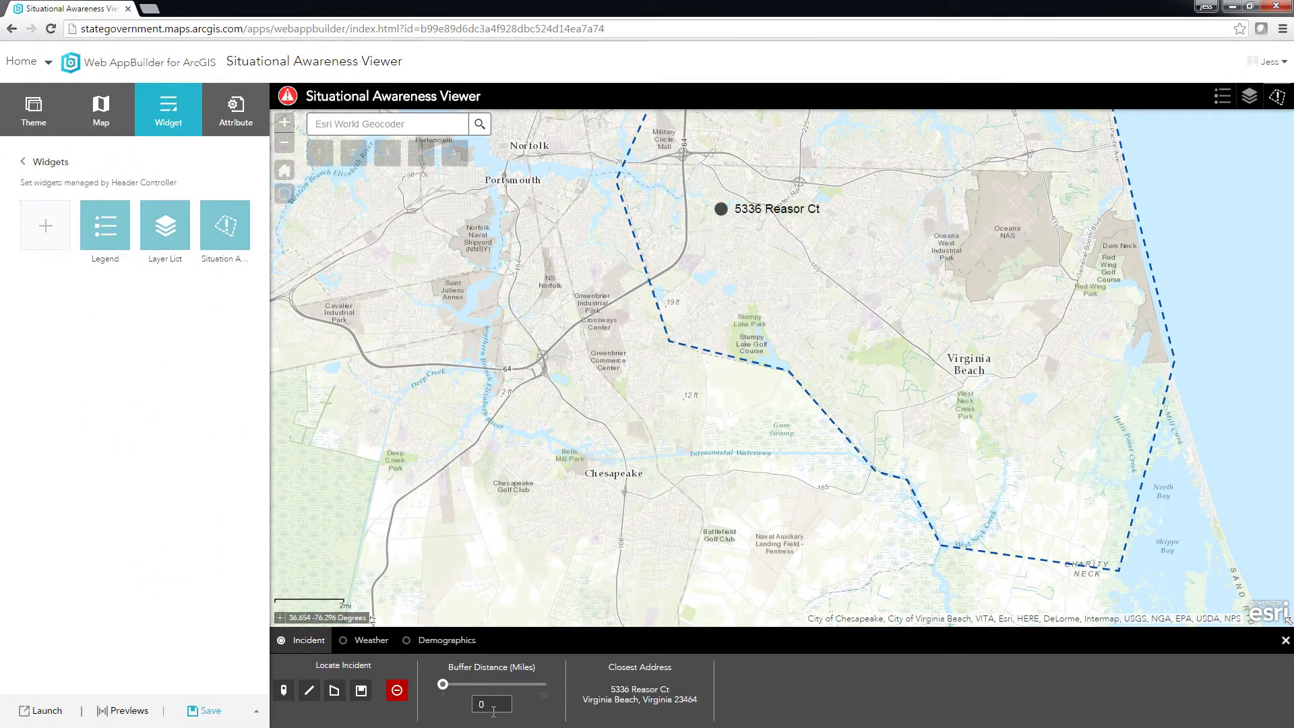
left_click_drag(443, 686, 450, 688)
left_click(441, 640)
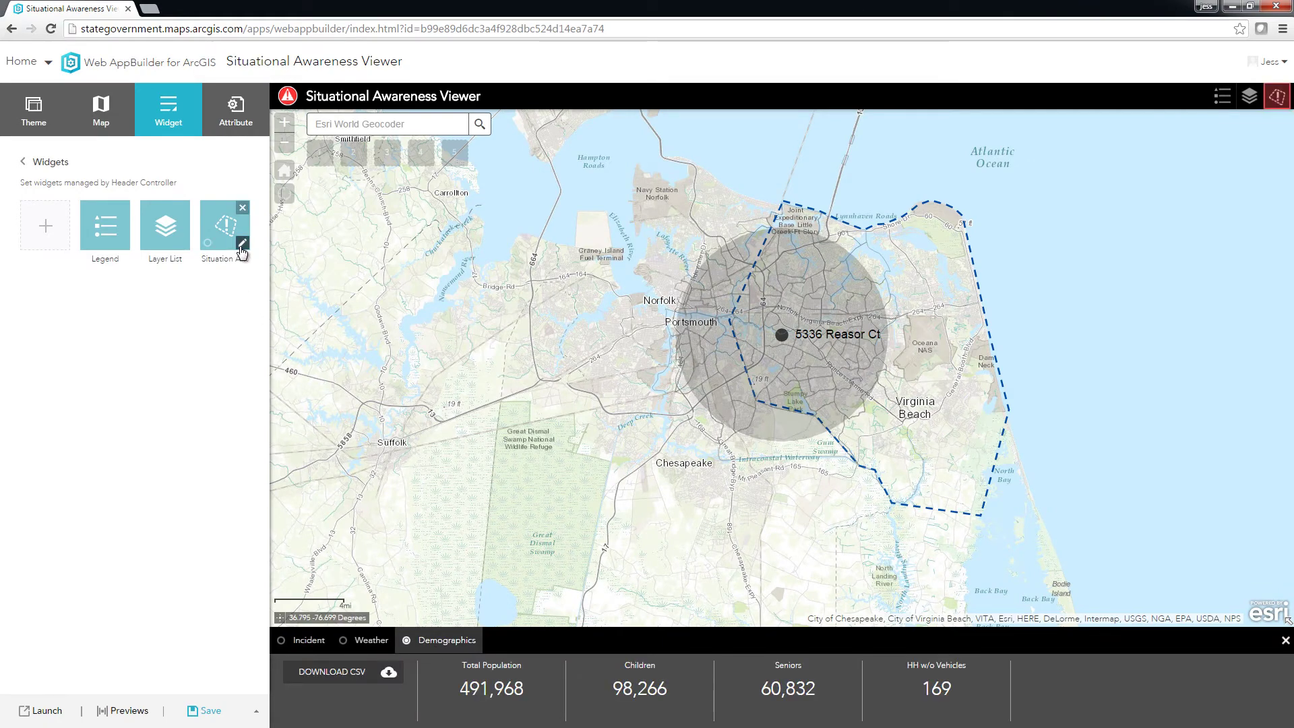
- Review the Situation Awareness widget settings, confirm them, and save the app
left_click(240, 247)
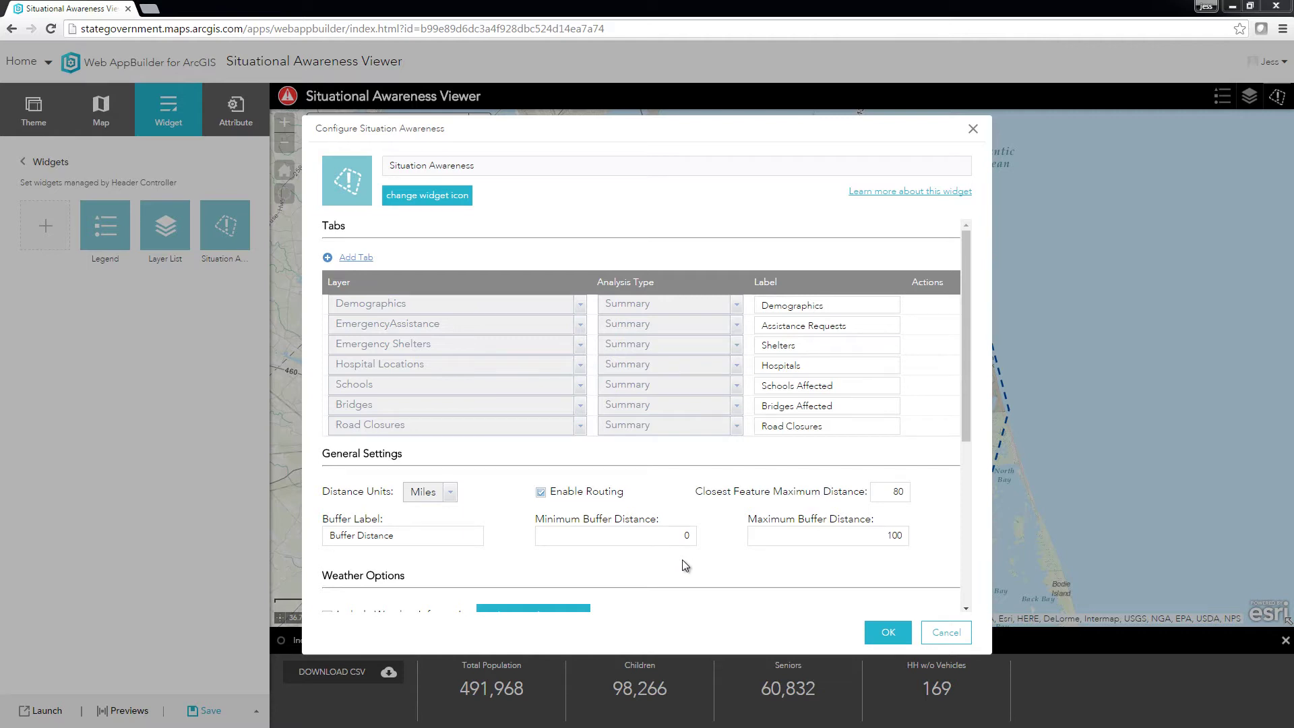
left_click(888, 634)
left_click(212, 715)
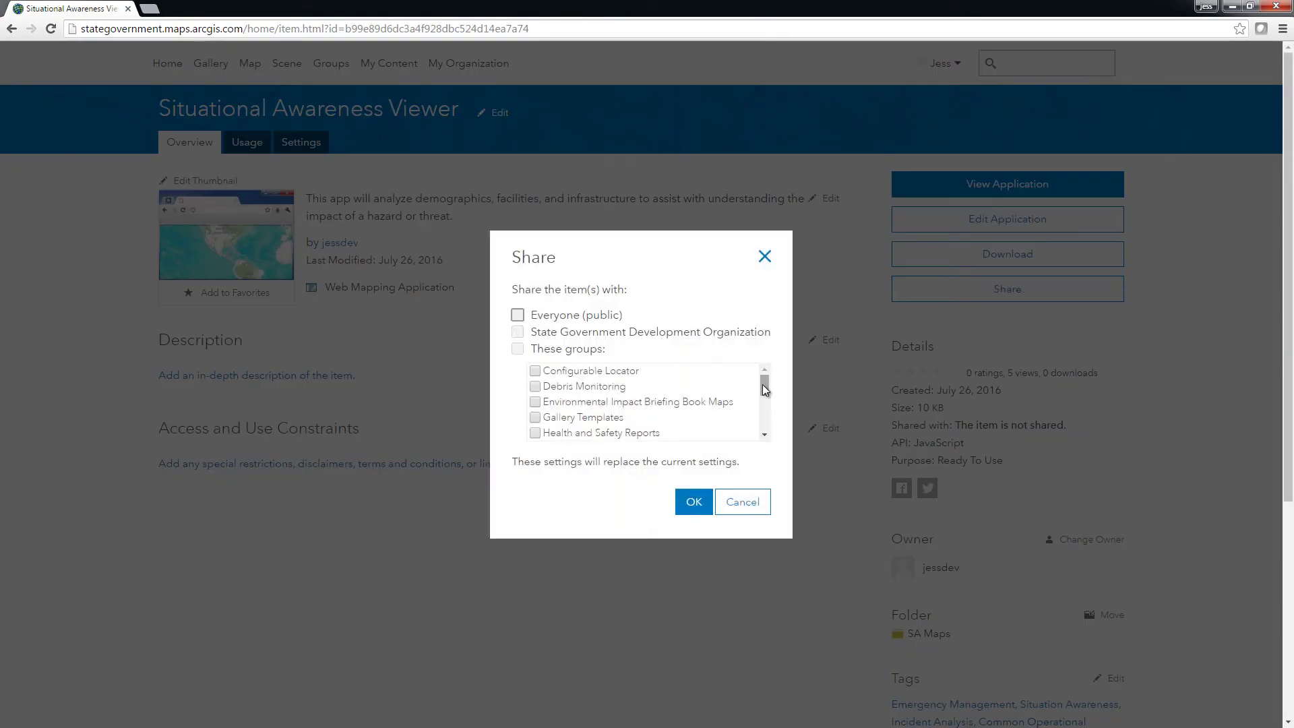
- Share the saved Situational Awareness Viewer with the Response group
left_click_drag(764, 388, 763, 419)
left_click(535, 417)
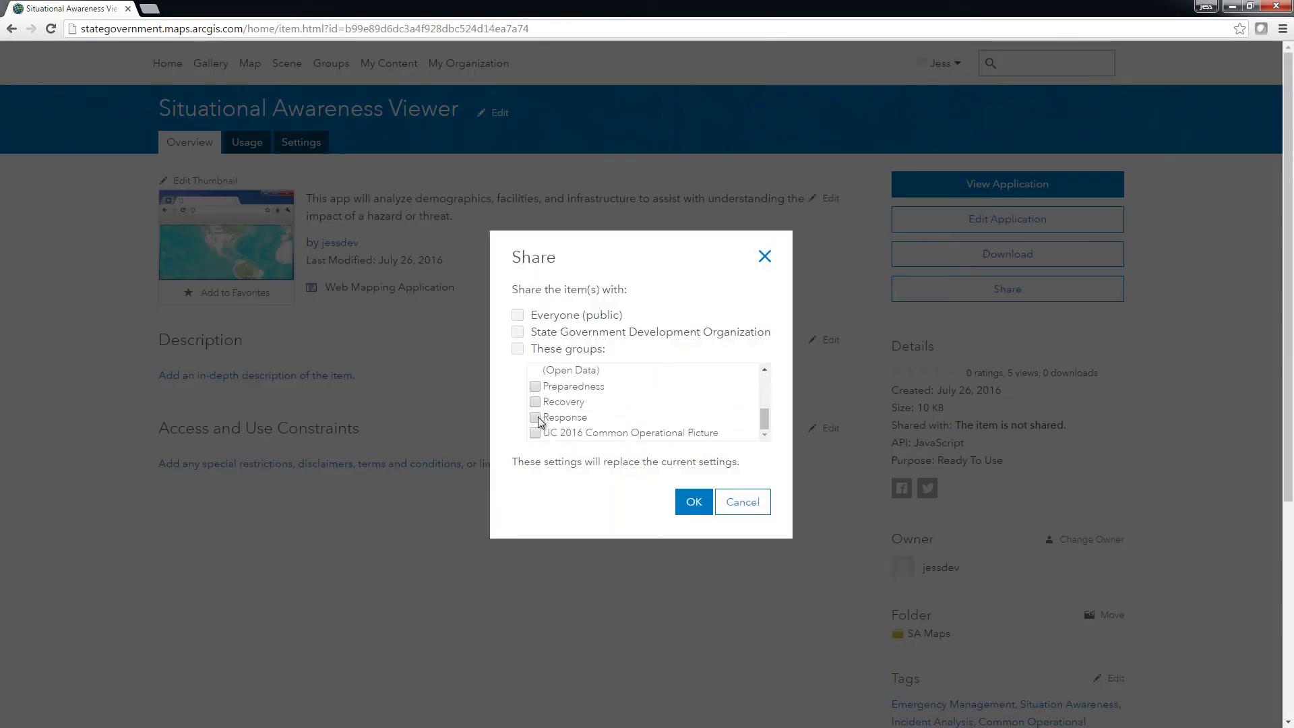
left_click(693, 504)
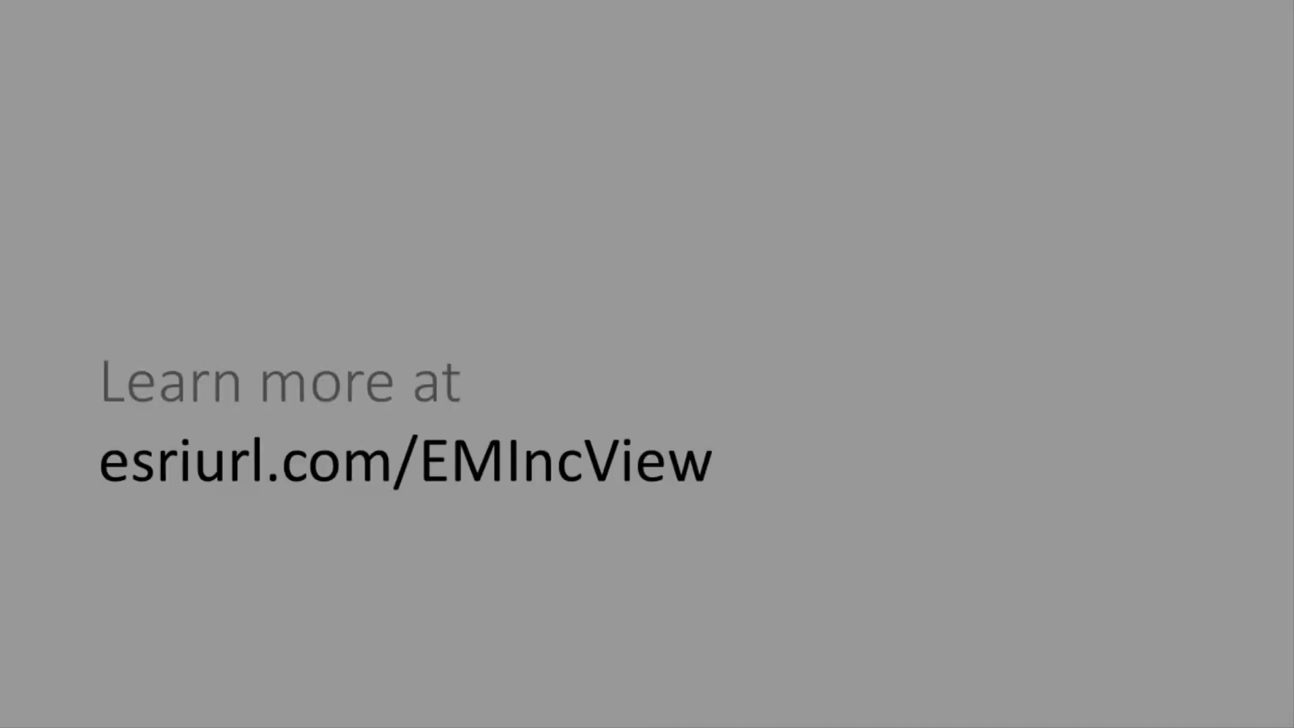